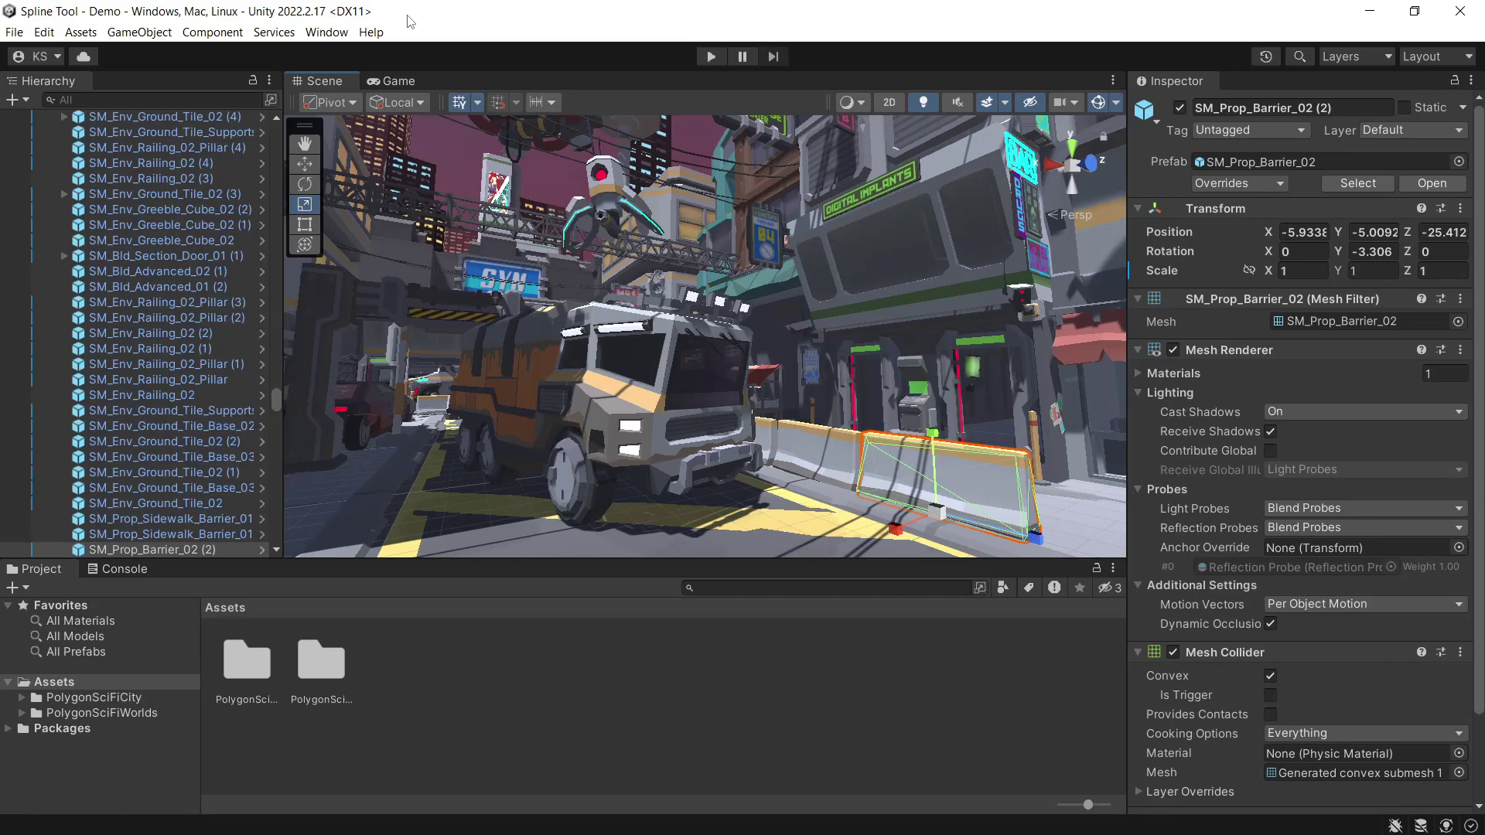
# Find the Splines package in the Unity Registry and install version 2.2.1.
pyautogui.click(326, 32)
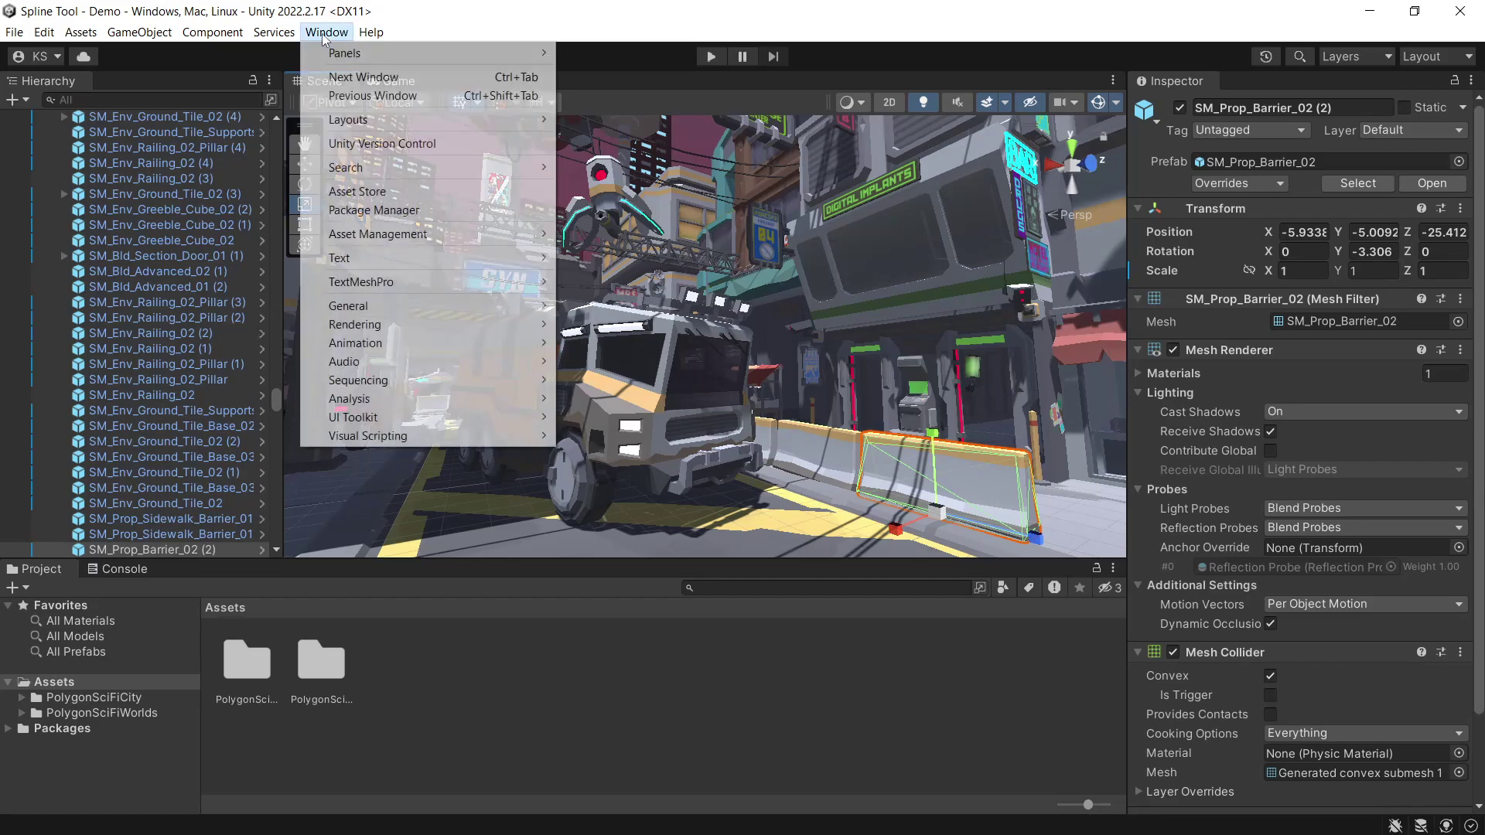
pyautogui.click(381, 207)
pyautogui.click(273, 132)
pyautogui.click(256, 155)
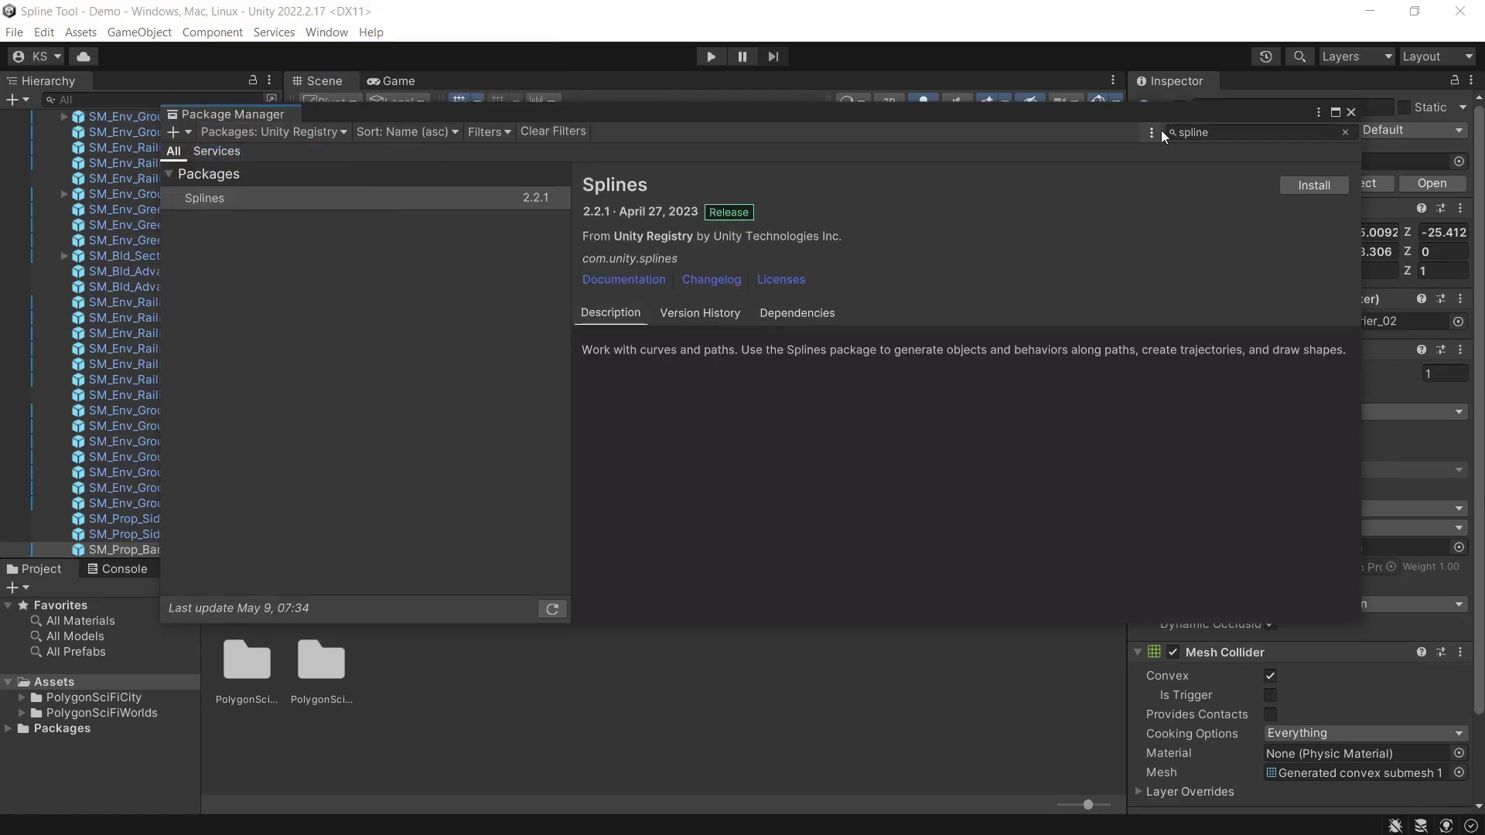
pyautogui.click(1313, 187)
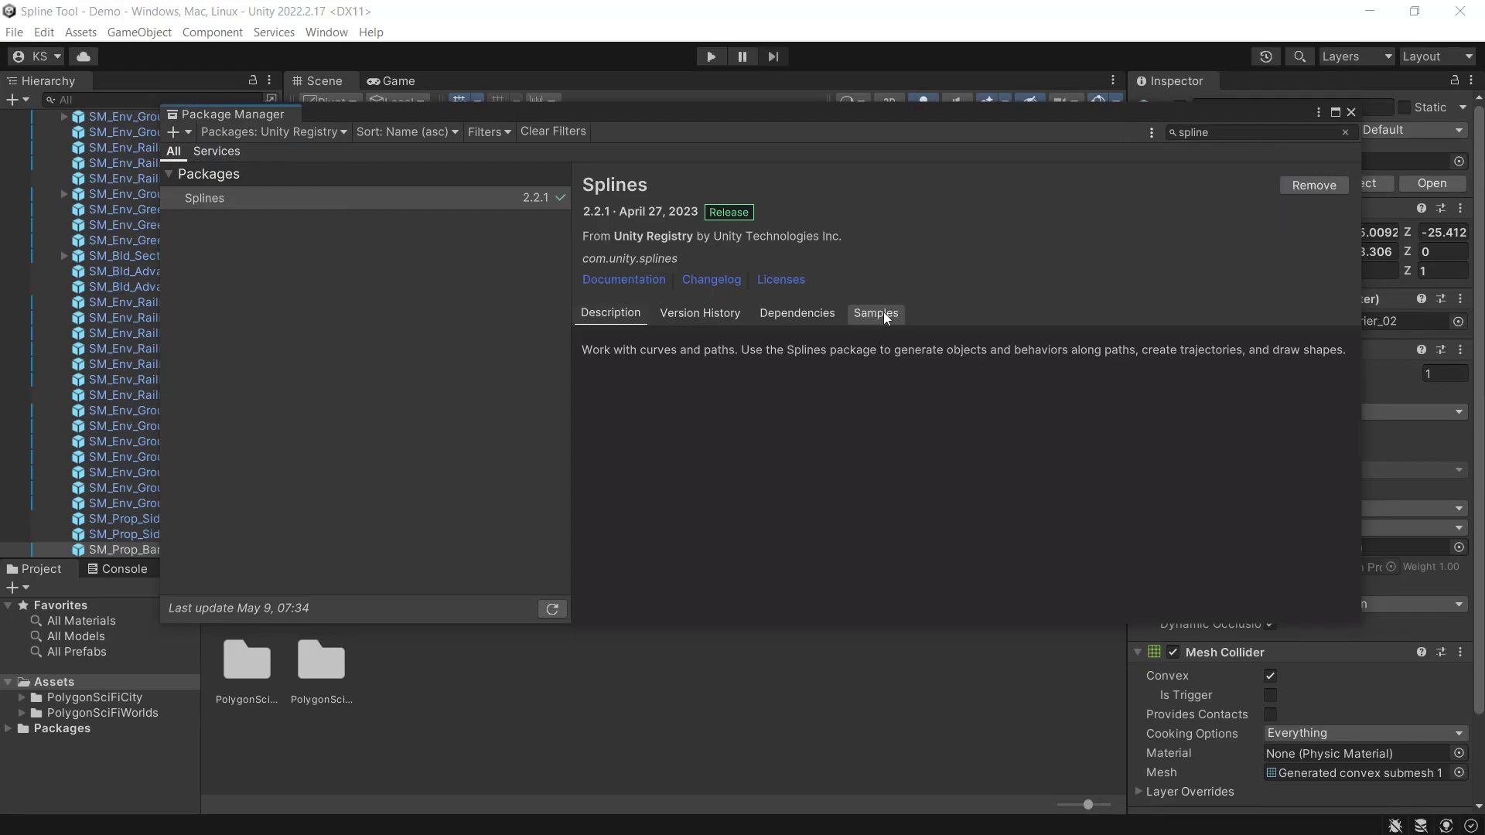
# Import the Spline Examples sample and install the Shader Graph 14.0.7 package it requires.
pyautogui.click(874, 313)
pyautogui.click(1328, 363)
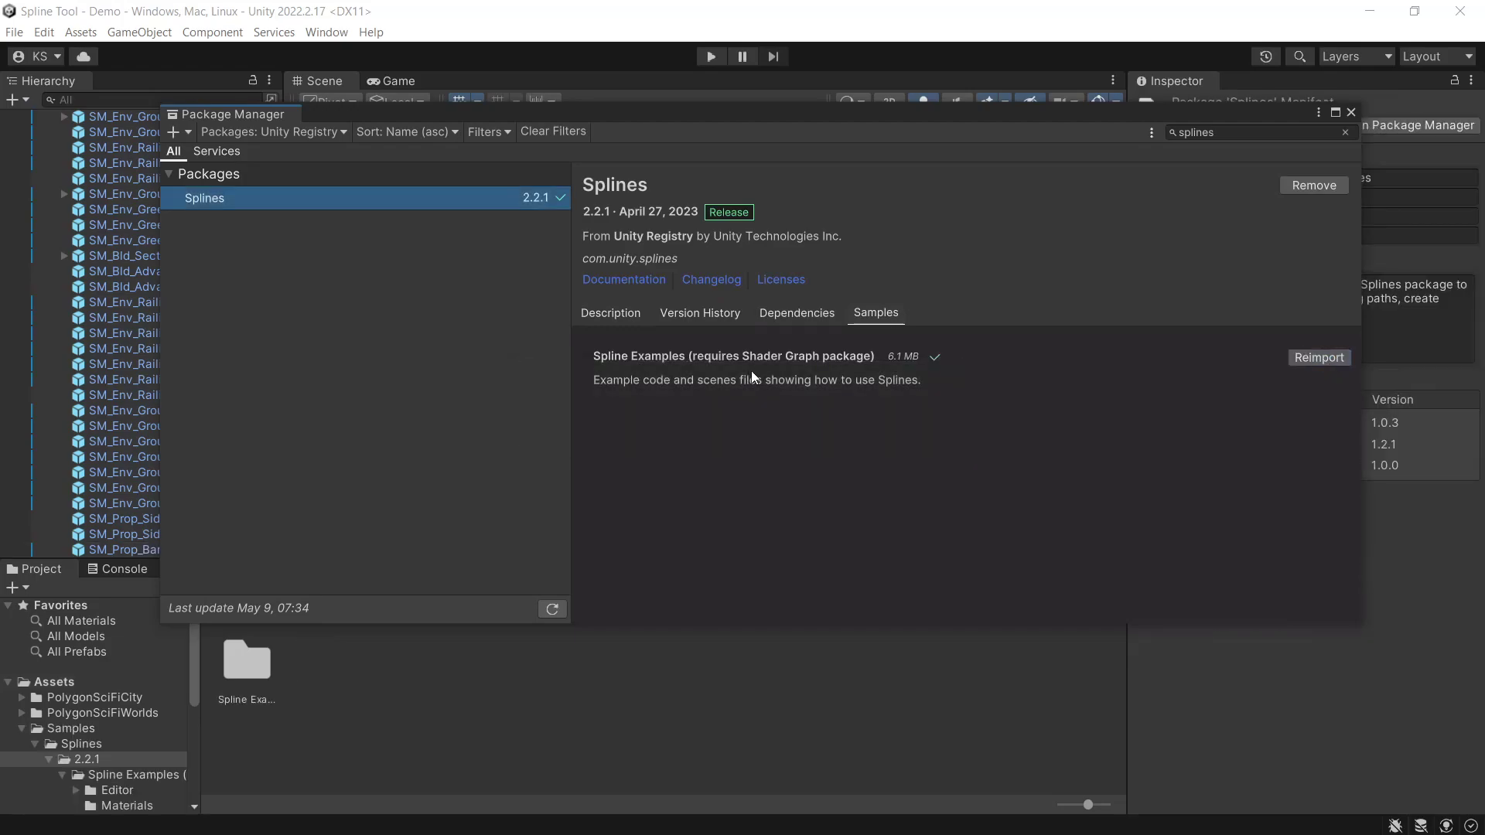
pyautogui.click(1229, 139)
pyautogui.write('shader graph')
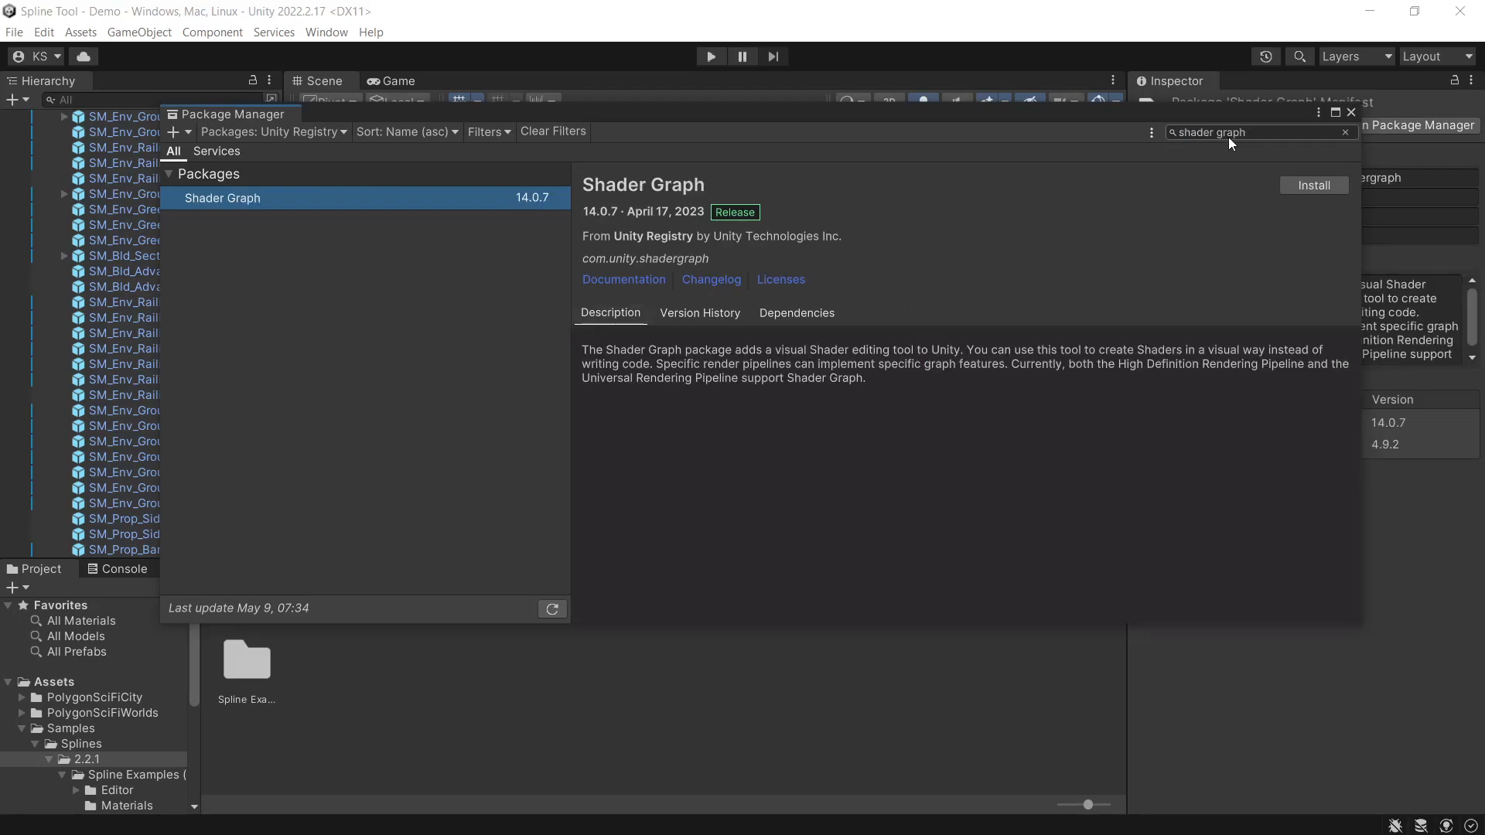
pyautogui.click(1331, 185)
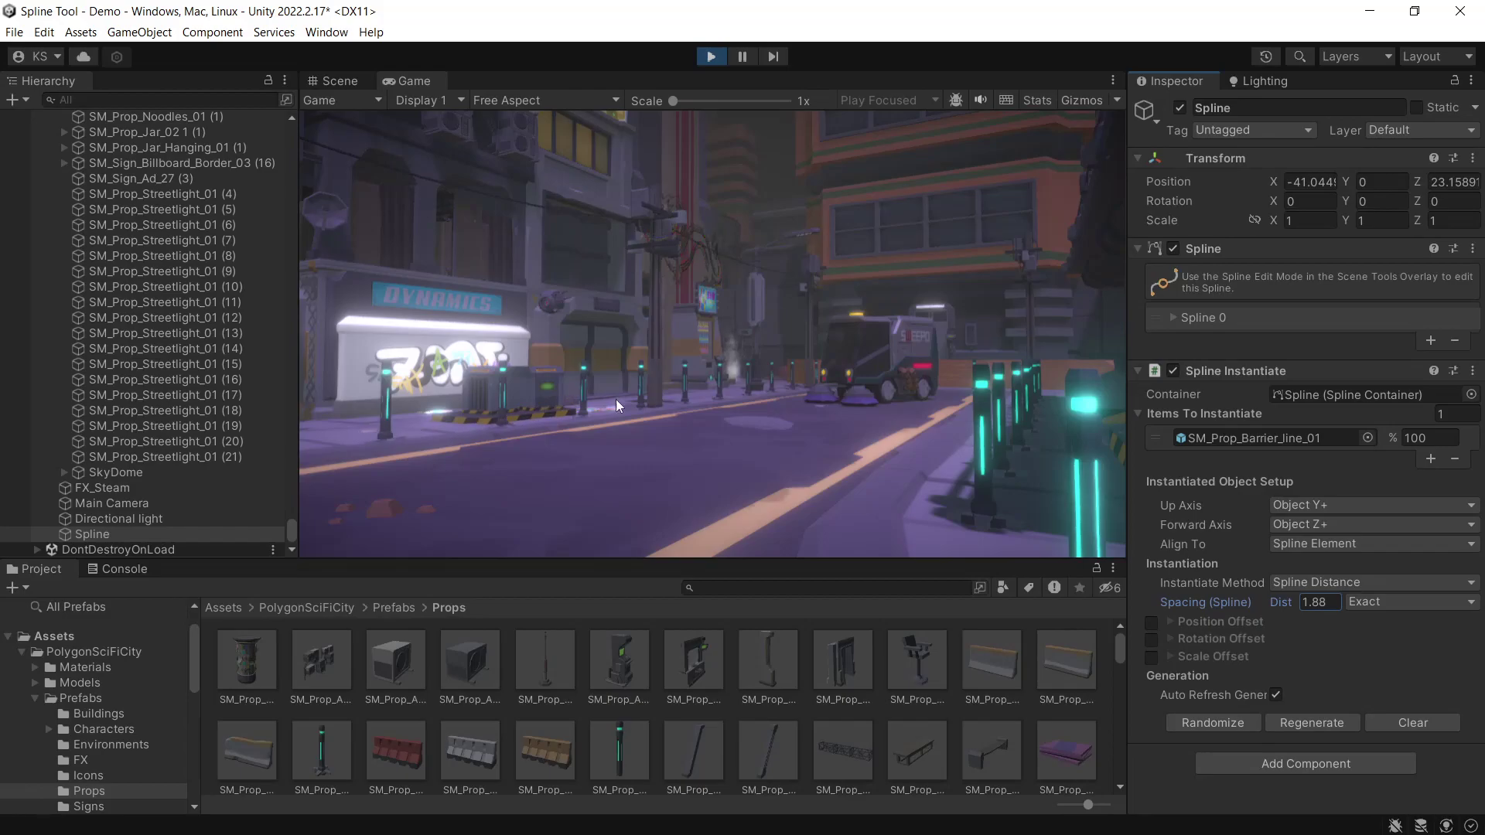
# Adjust the barrier spacing distance of Spline Instantiate while the game runs, and exit Play mode.
pyautogui.moveTo(1280, 603); pyautogui.dragTo(1250, 612)
pyautogui.hotkey('ctrl', 'p')
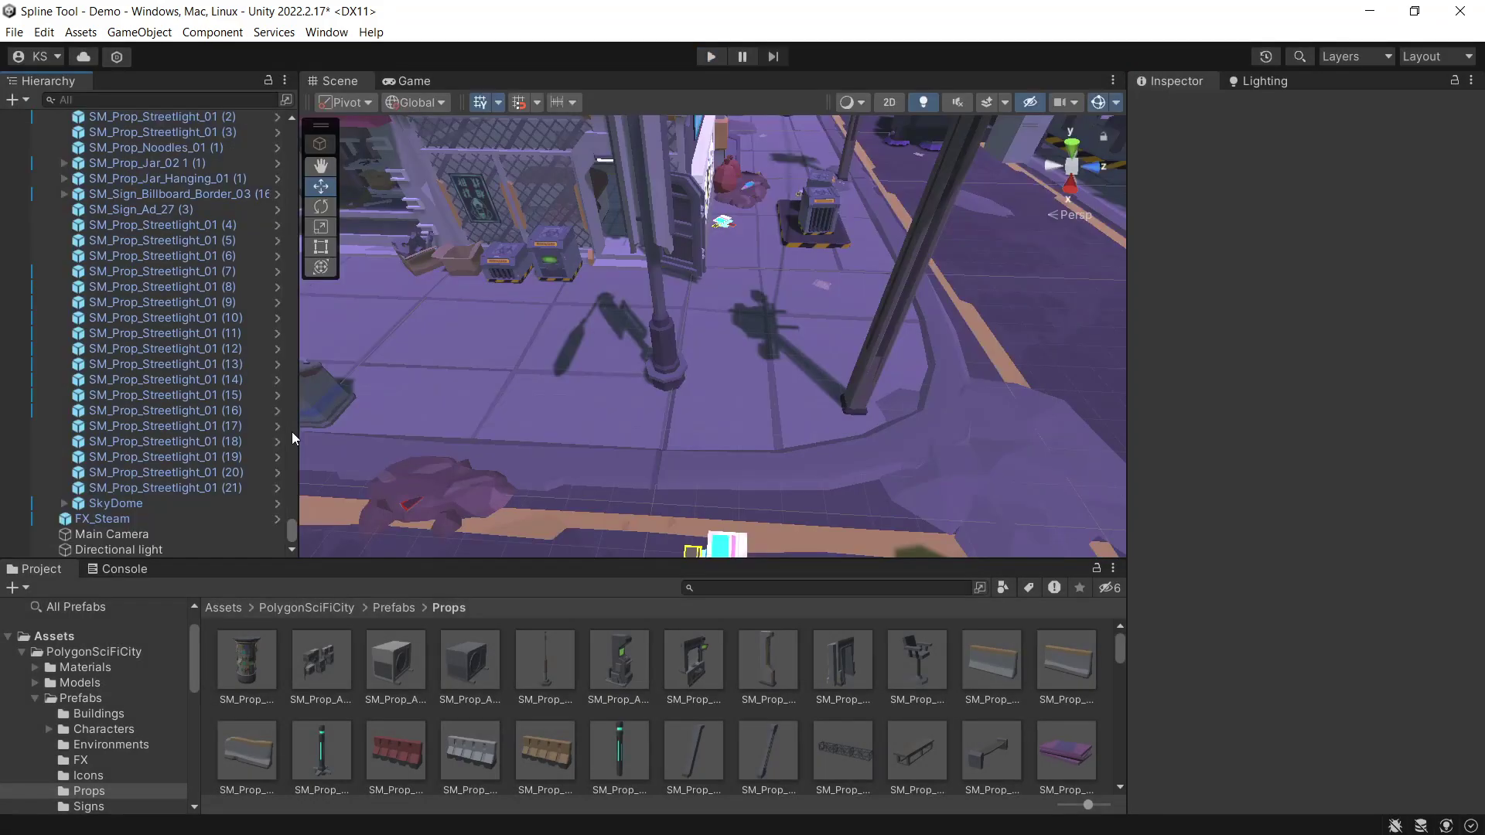
# Create a spline with the Draw Splines Tool and place its first knots along the sidewalk edge by the street lamp.
pyautogui.click(140, 33)
pyautogui.moveTo(275, 246)
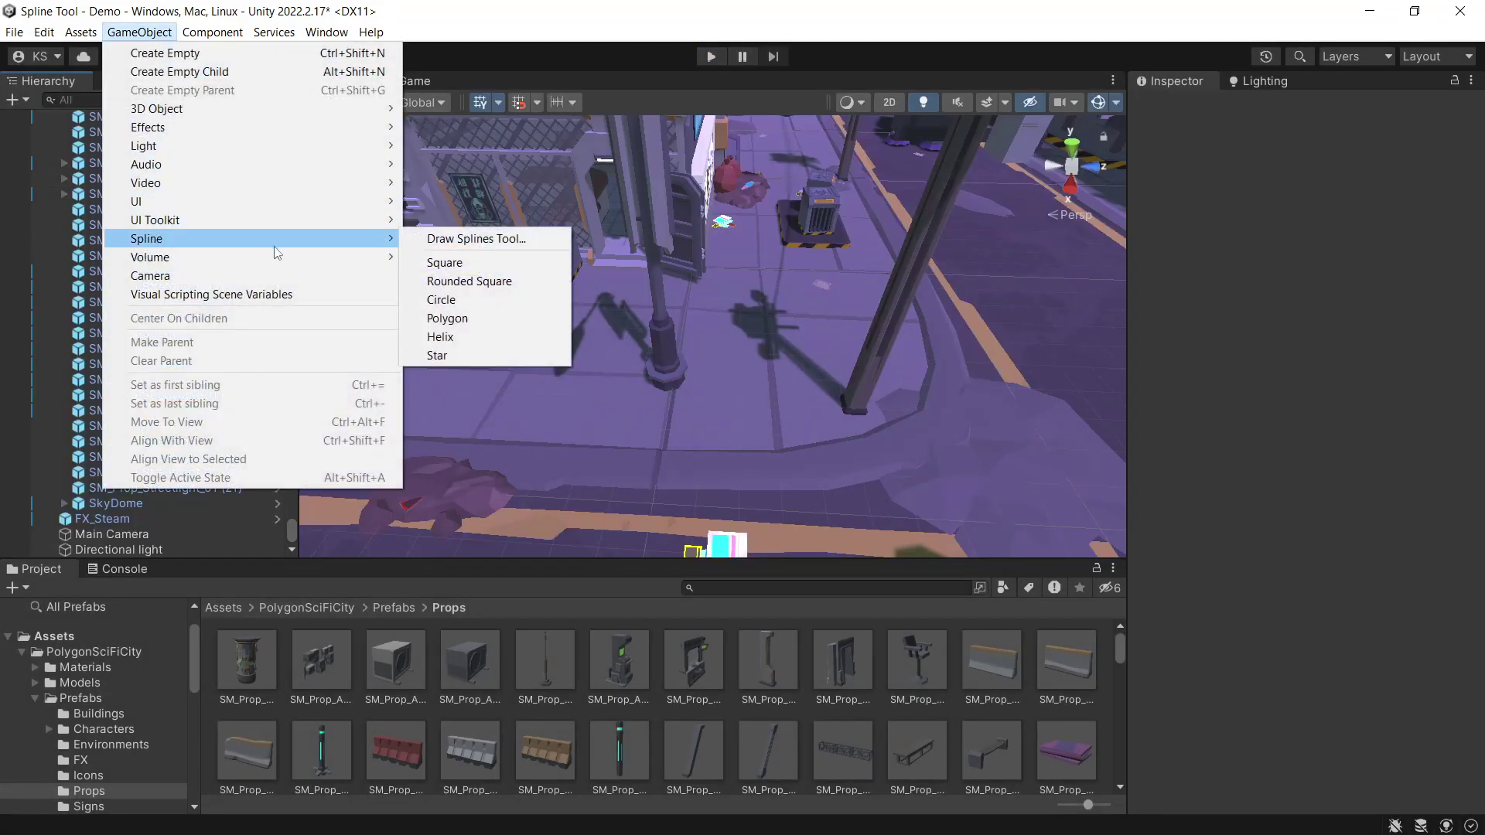
pyautogui.click(455, 240)
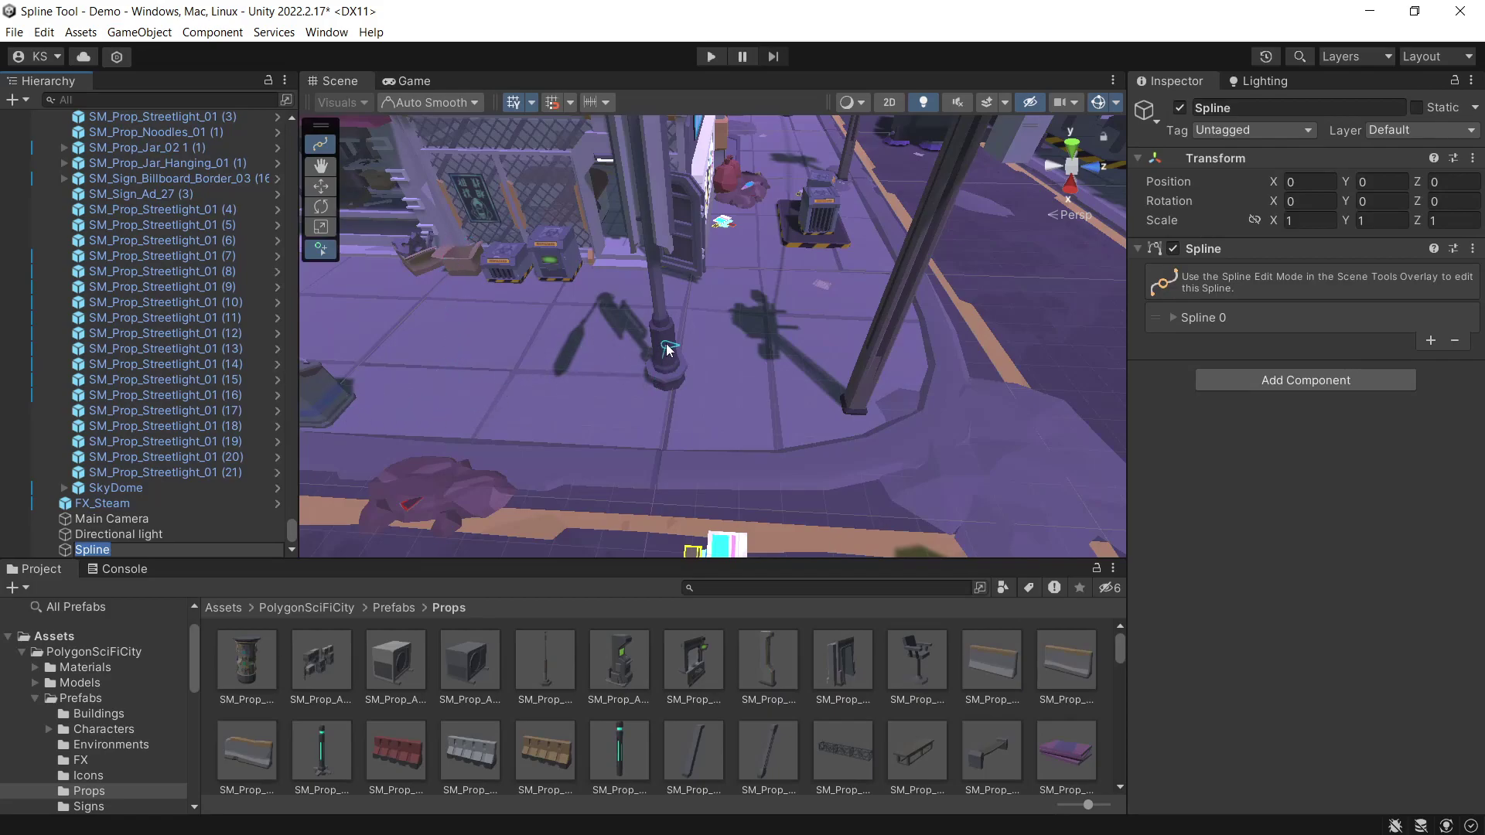
pyautogui.click(391, 406)
pyautogui.click(677, 418)
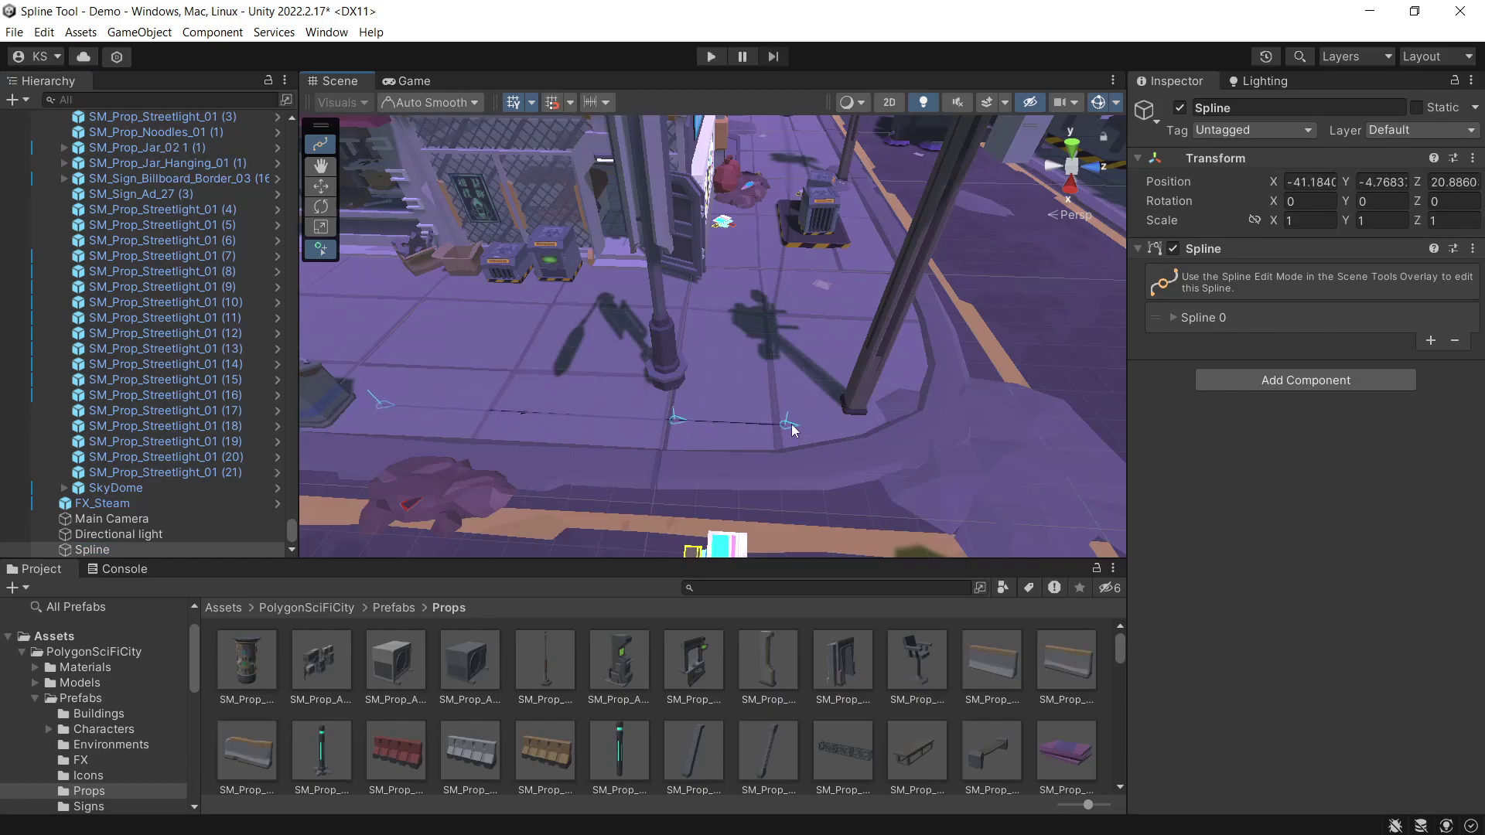
pyautogui.click(840, 422)
# Continue the spline with knots along the curb, past the vending machine and around the end of the street to the opposite sidewalk.
pyautogui.moveTo(903, 387); pyautogui.dragTo(597, 401, button='middle')
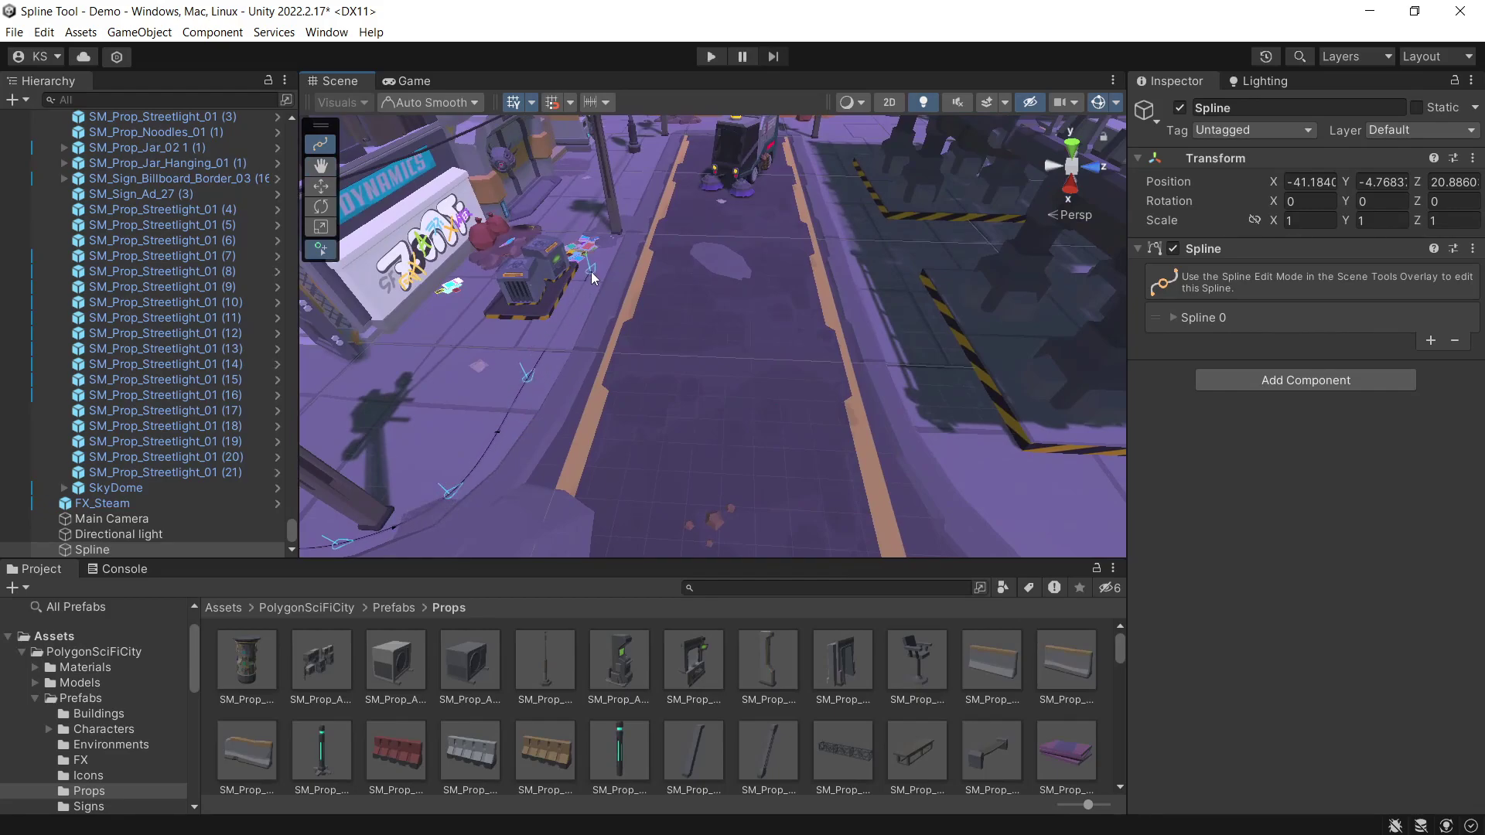
pyautogui.moveTo(591, 272); pyautogui.dragTo(174, 251, button='right')
pyautogui.moveTo(1026, 330); pyautogui.dragTo(1083, 322, button='right')
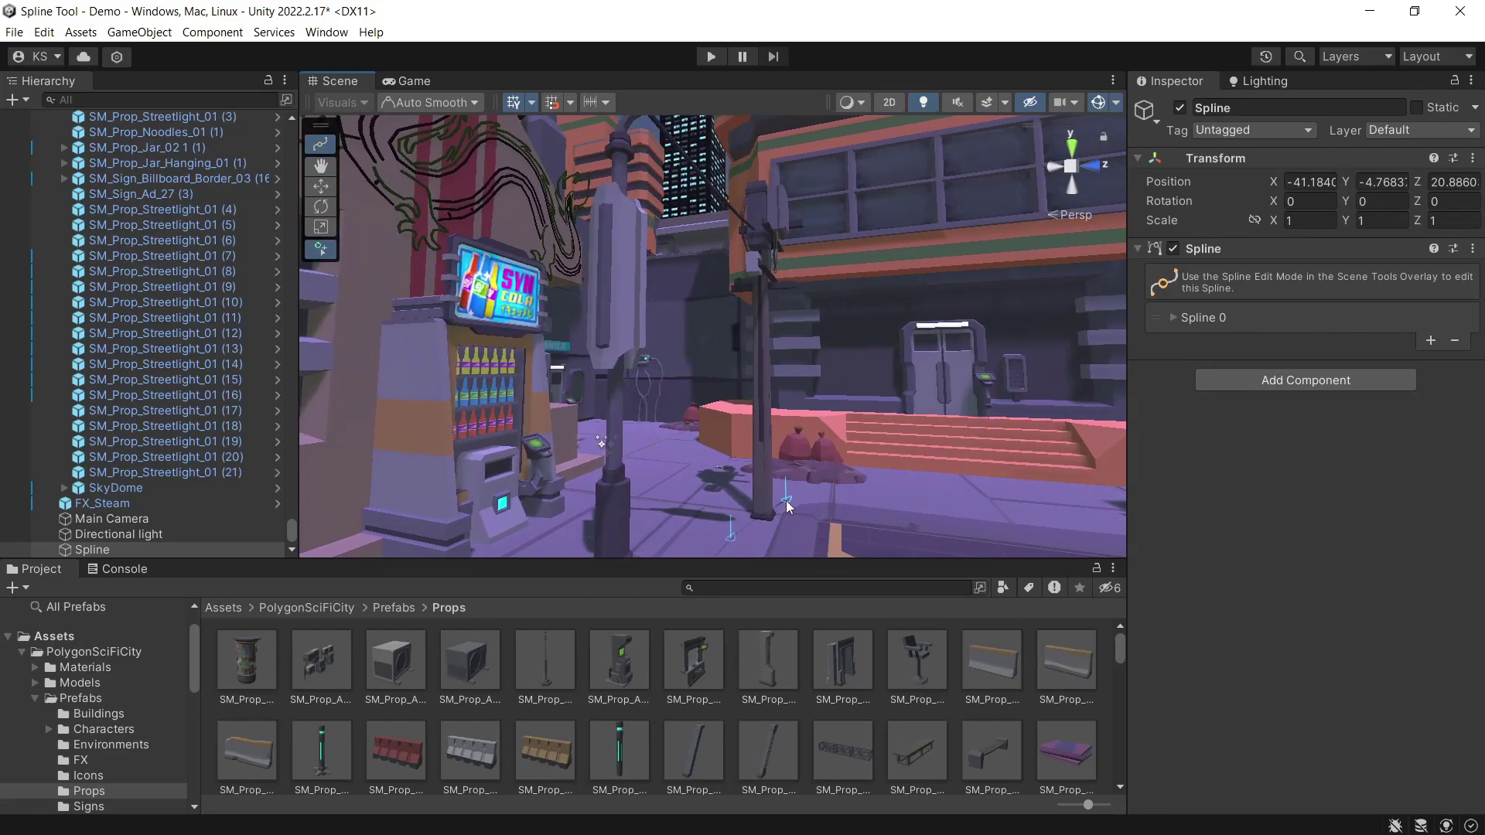
pyautogui.click(786, 500)
pyautogui.click(1023, 507)
pyautogui.moveTo(1023, 507); pyautogui.dragTo(1346, 580, button='right')
pyautogui.click(598, 379)
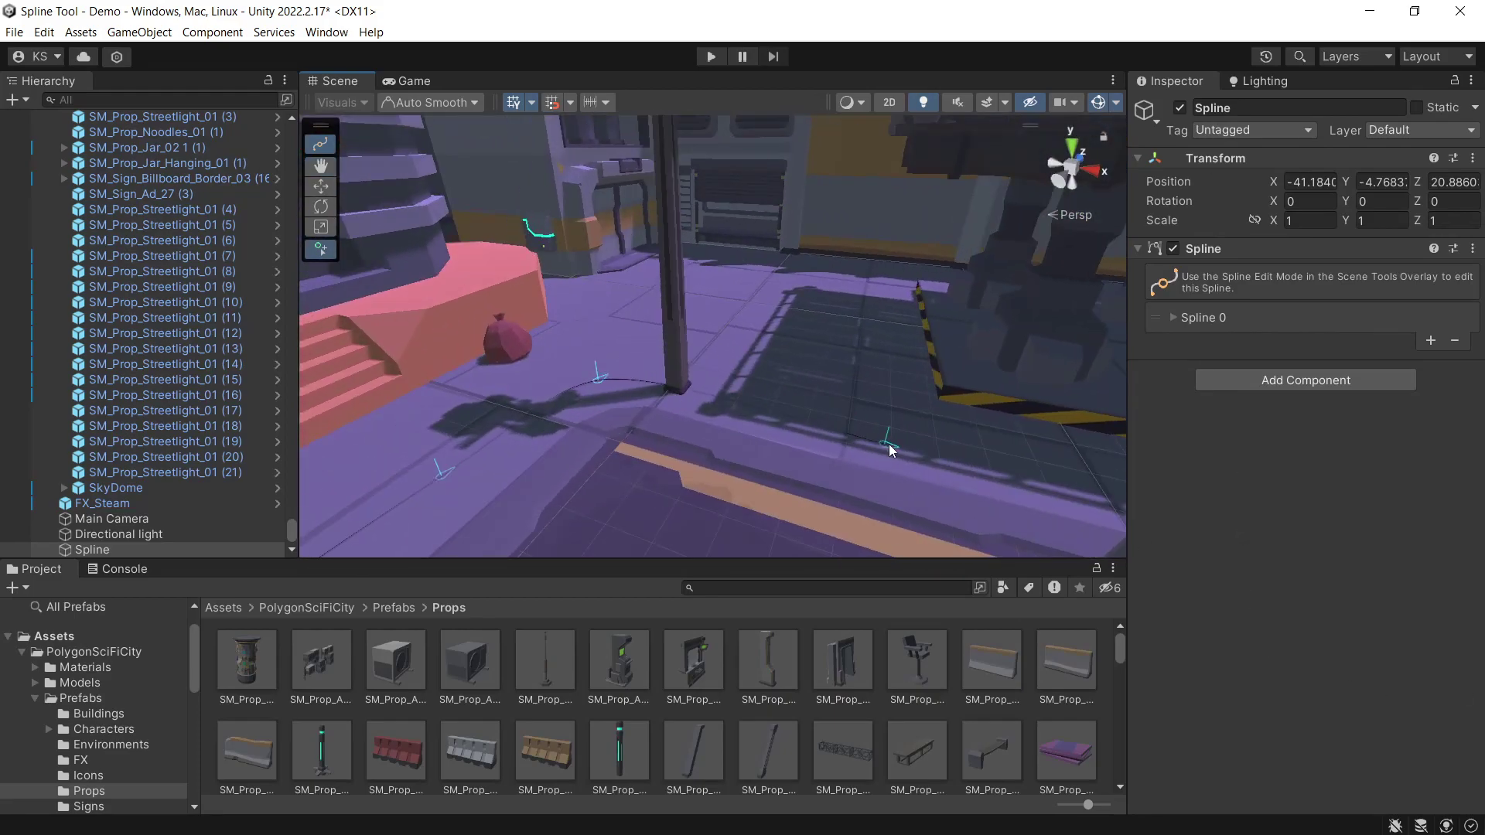
pyautogui.click(888, 444)
# Add knots around the curved sidewalk corner beside the hazard-striped area and finish drawing the spline.
pyautogui.moveTo(888, 443); pyautogui.dragTo(1005, 455, button='right')
pyautogui.click(963, 457)
pyautogui.click(643, 465)
pyautogui.click(758, 437)
pyautogui.click(804, 359)
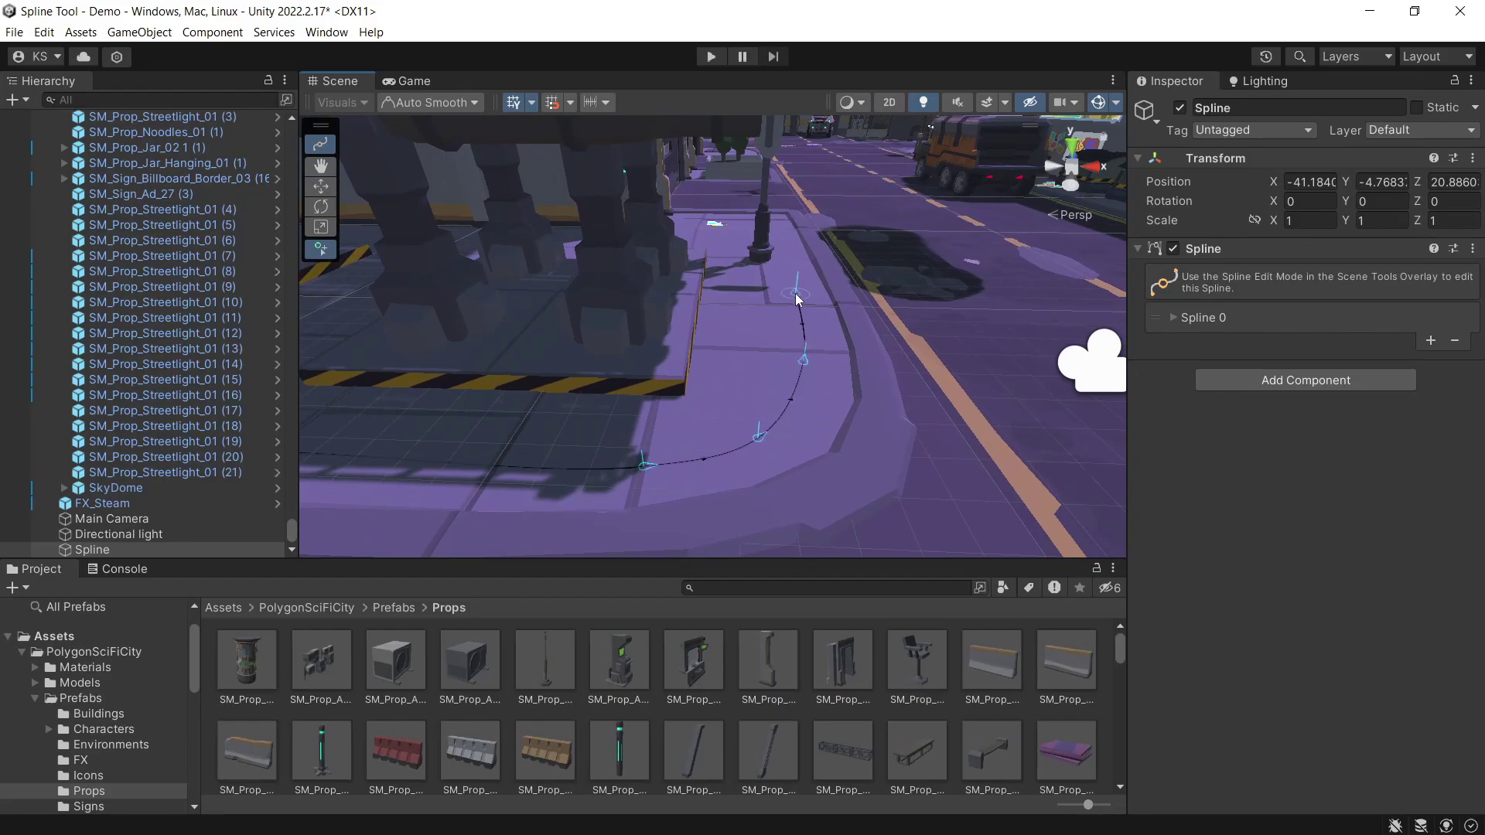
pyautogui.press('Escape')
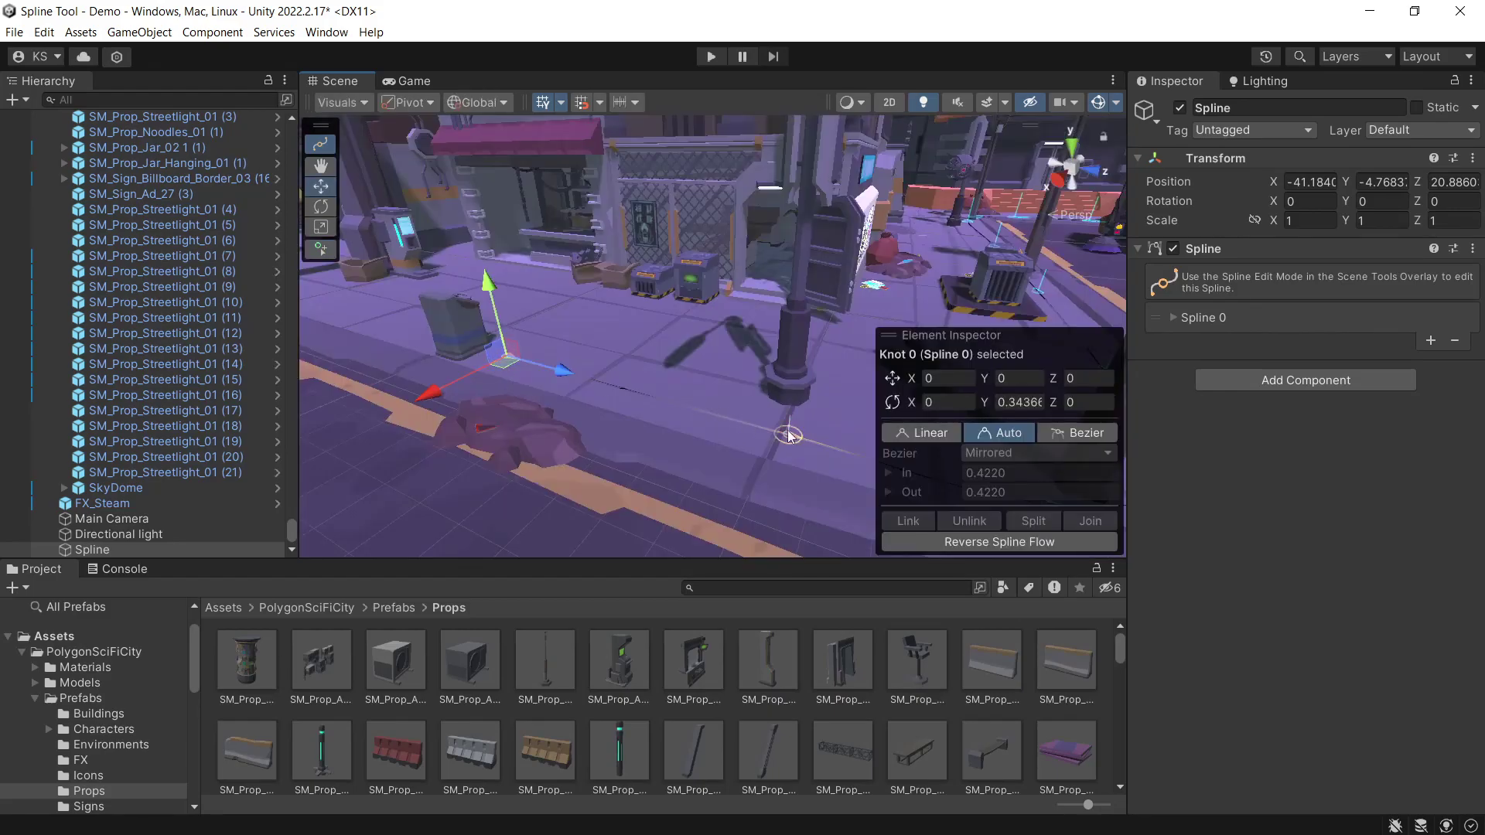
# Set the Y rotation of Knot 0 to 0 and zero the rotations of the following knots, starting with Knot 1.
pyautogui.click(788, 436)
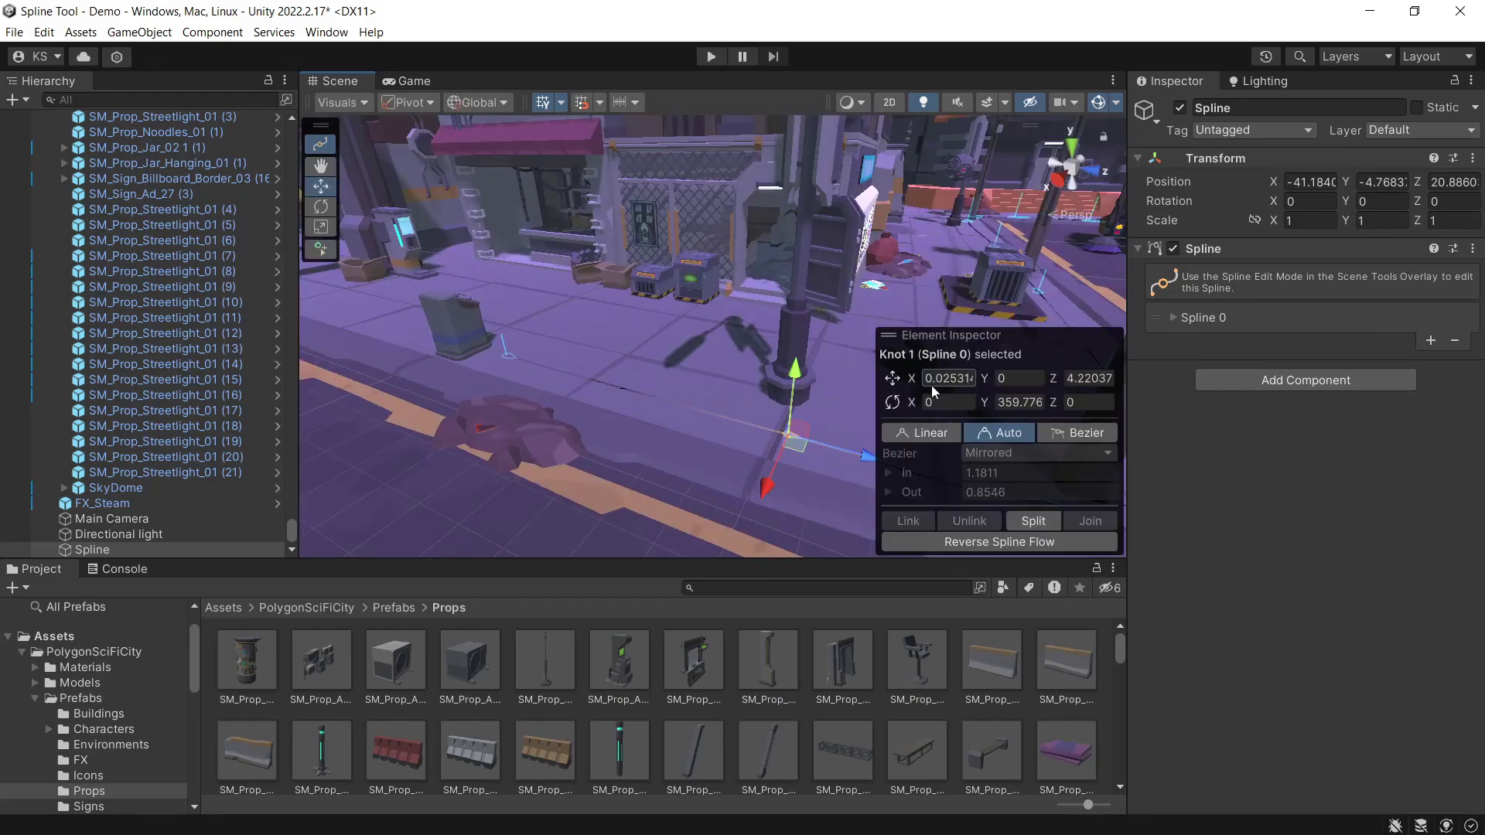
pyautogui.click(506, 352)
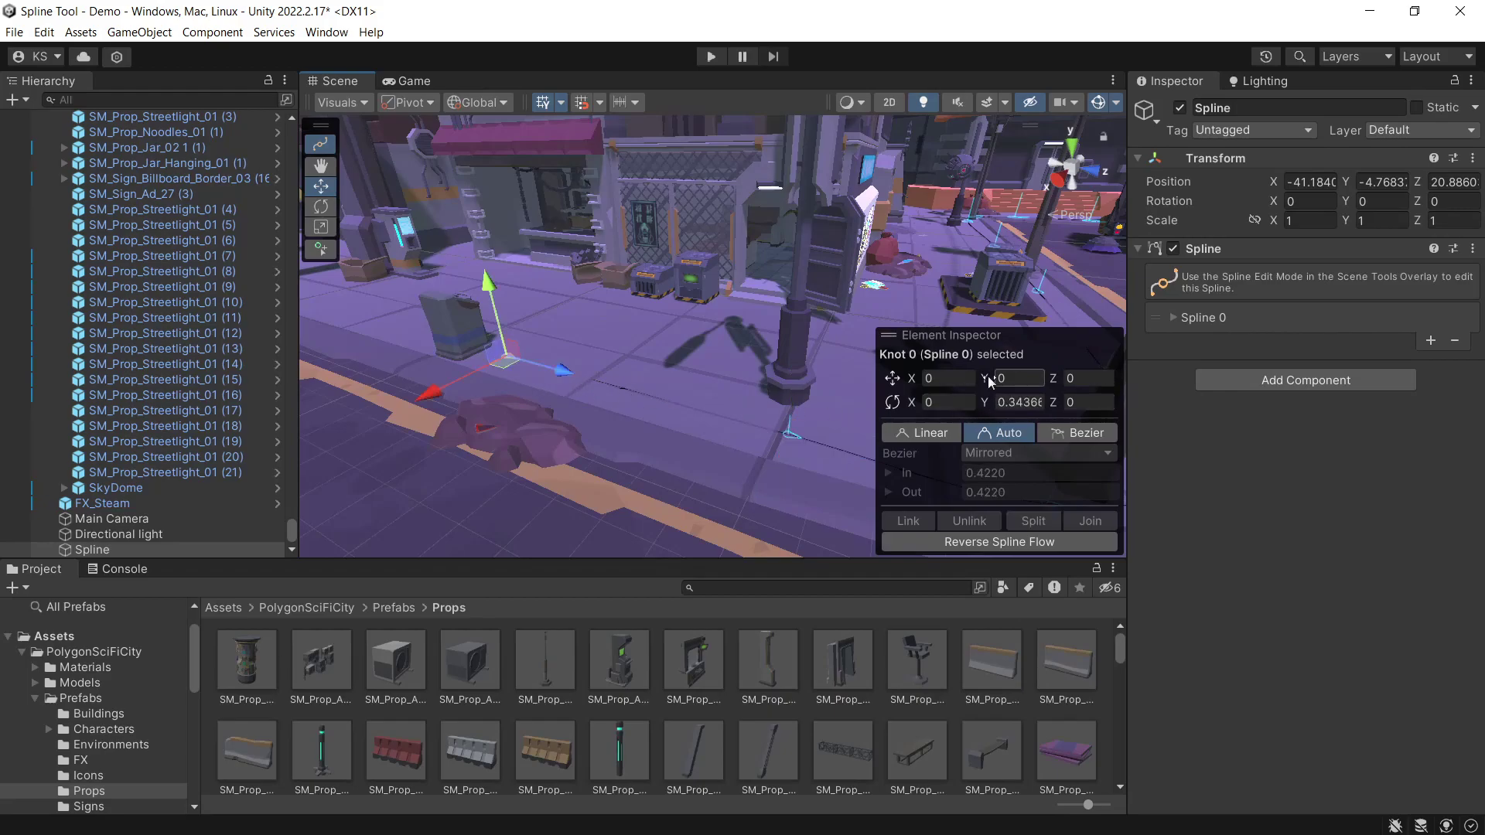
pyautogui.moveTo(987, 378); pyautogui.dragTo(996, 410)
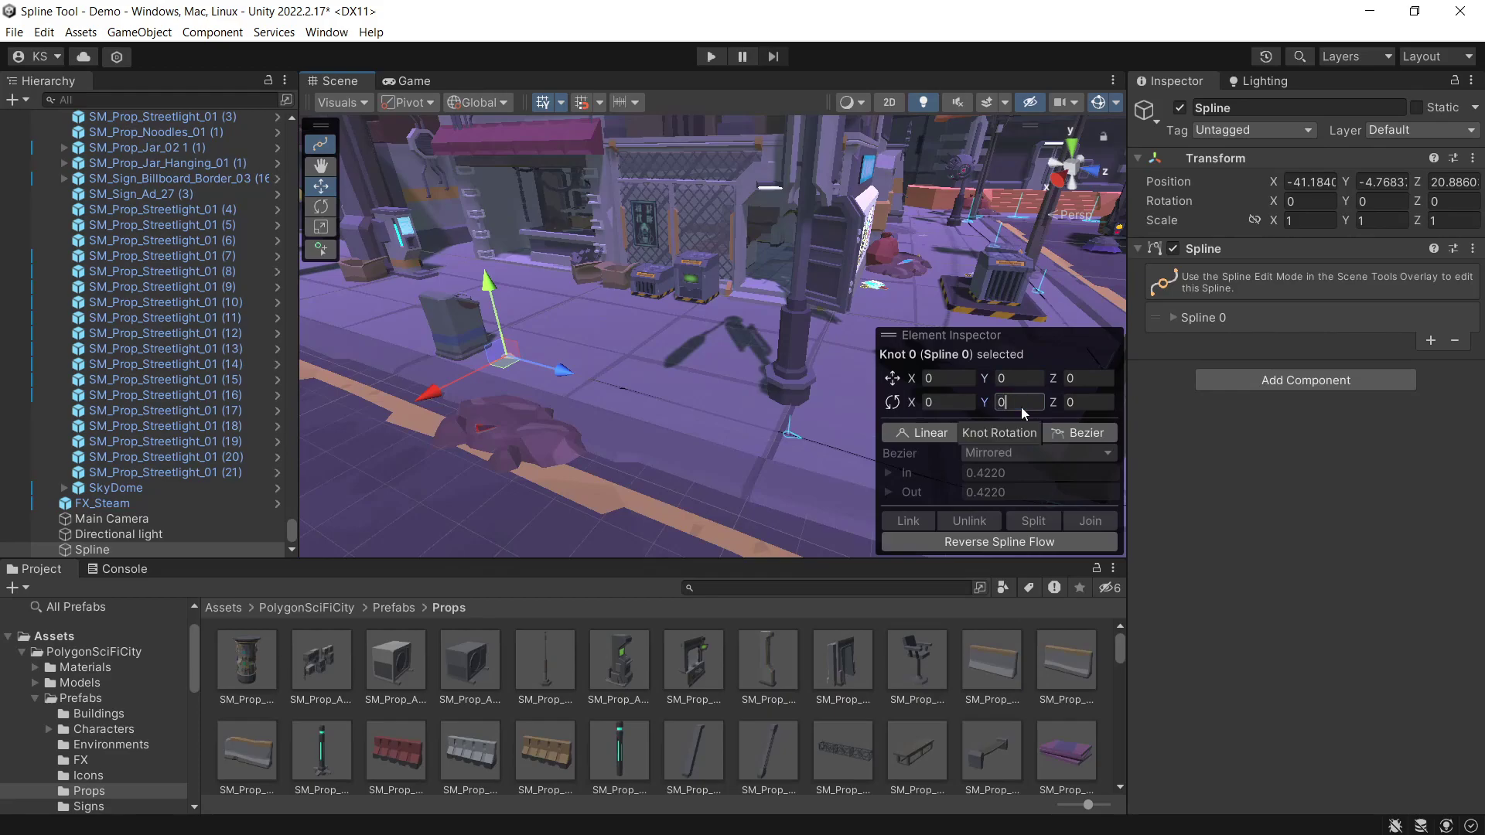
pyautogui.click(788, 435)
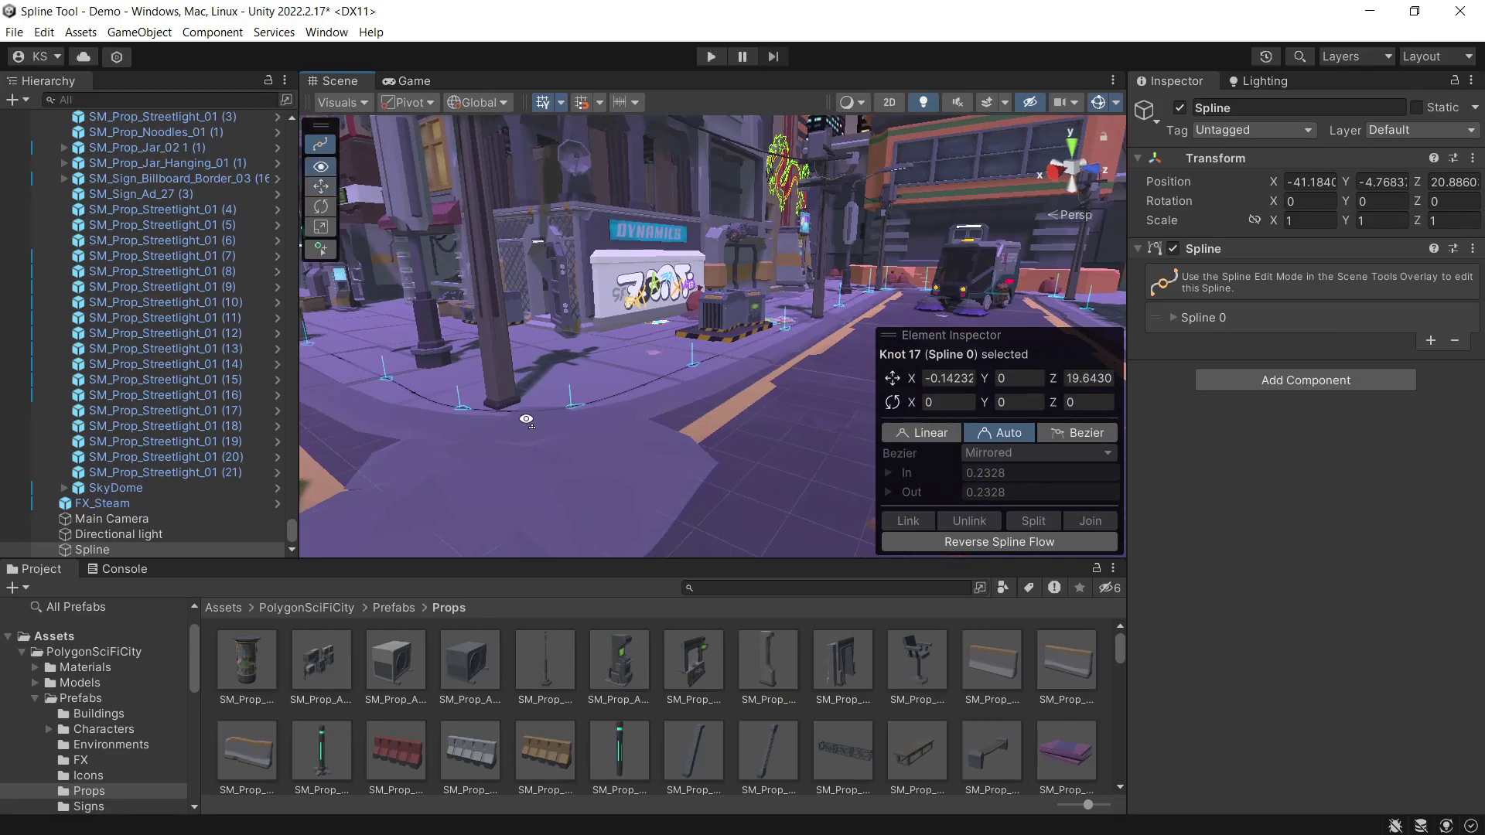
# Add a Spline Instantiate component to the Spline object.
pyautogui.keyDown('alt'); pyautogui.moveTo(526, 420); pyautogui.dragTo(1032, 453); pyautogui.keyUp('alt')
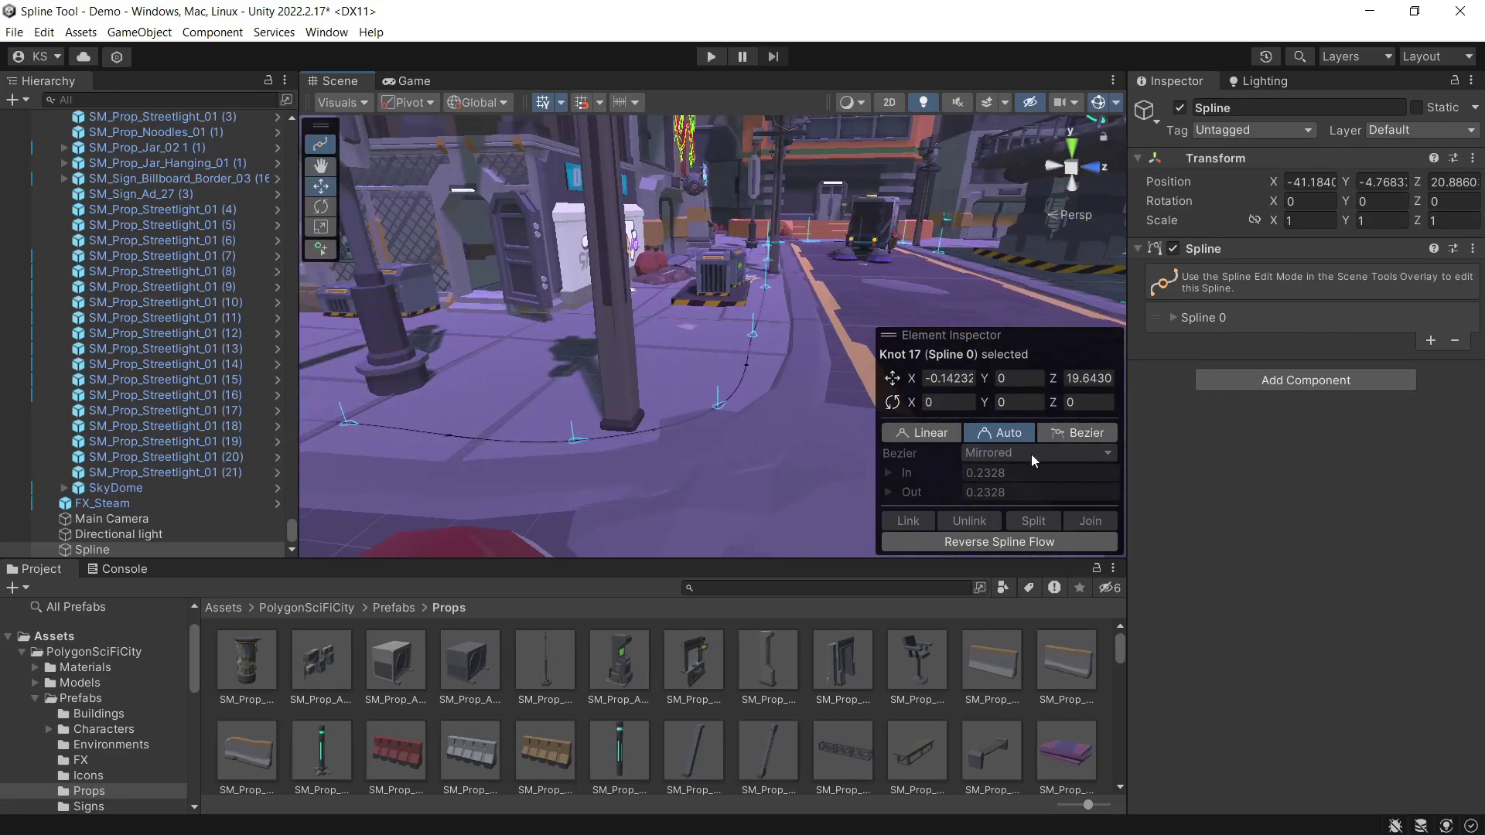
pyautogui.click(1314, 381)
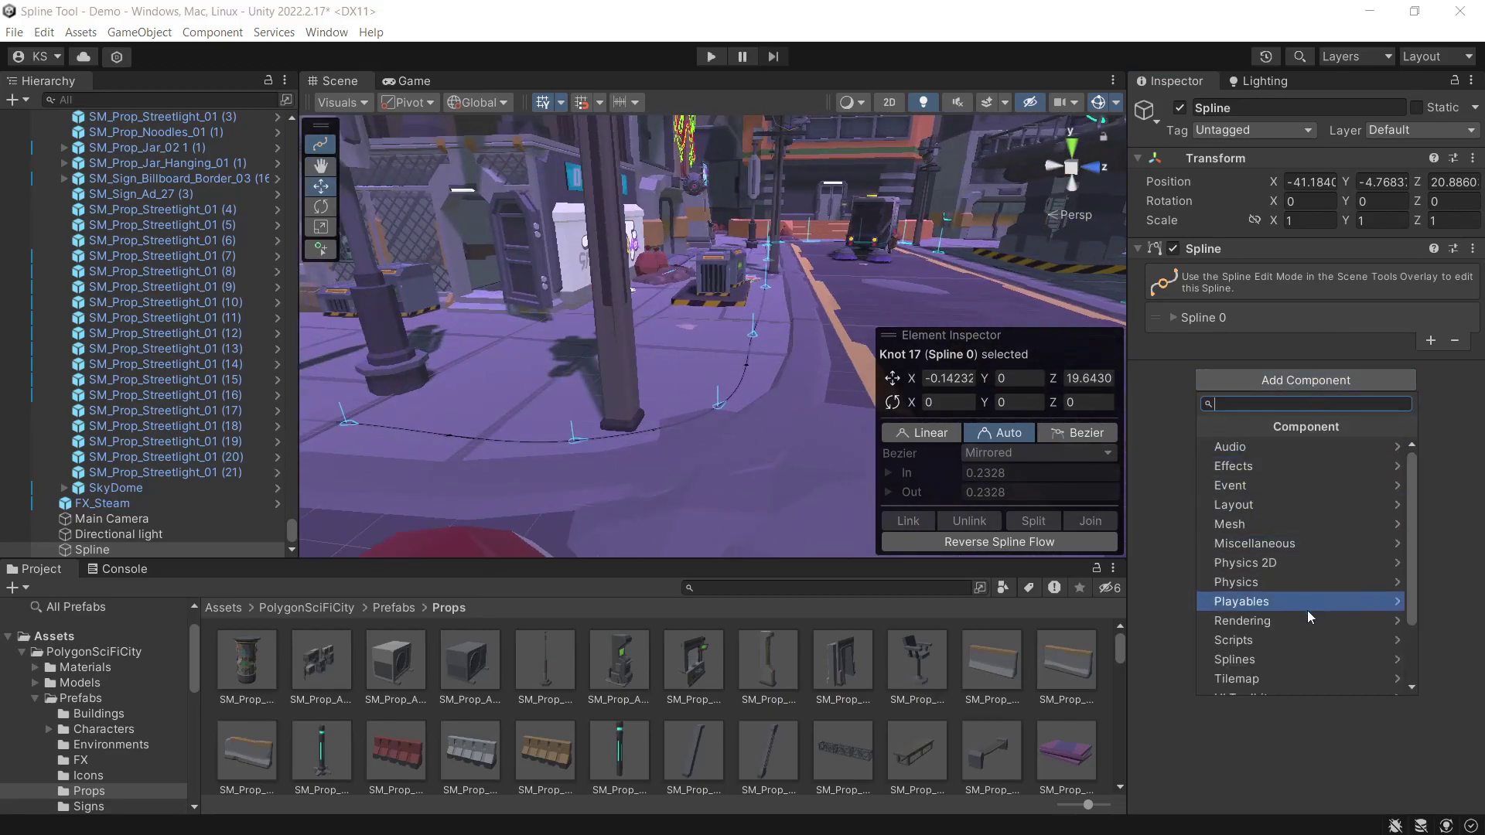
pyautogui.click(1296, 659)
pyautogui.click(1297, 504)
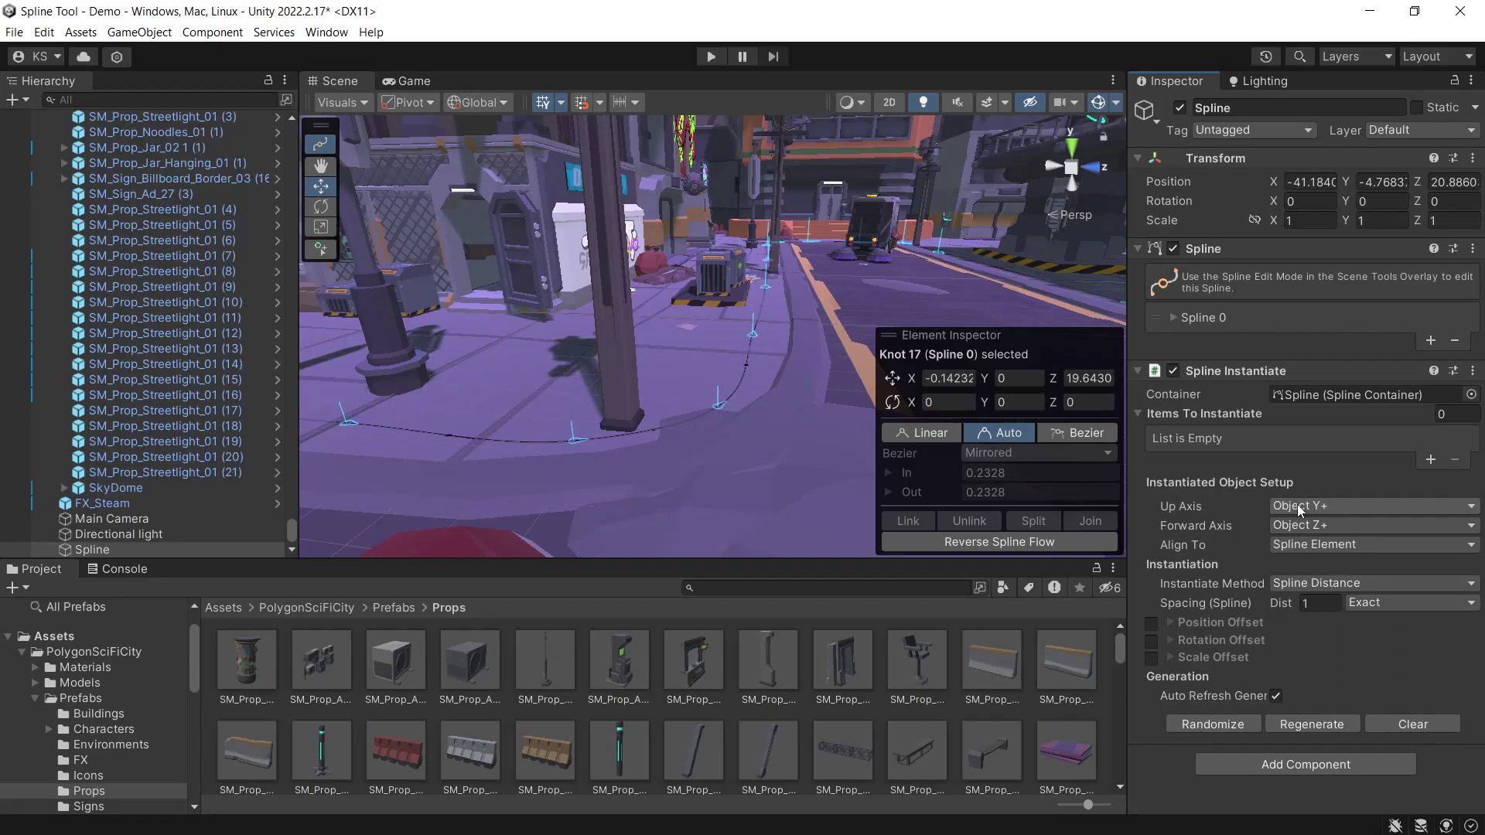
# Add SM_Prop_Barrier_line_01 as an item to instantiate along the spline, and rotate Knot 15 at the sidewalk corner.
pyautogui.click(1429, 459)
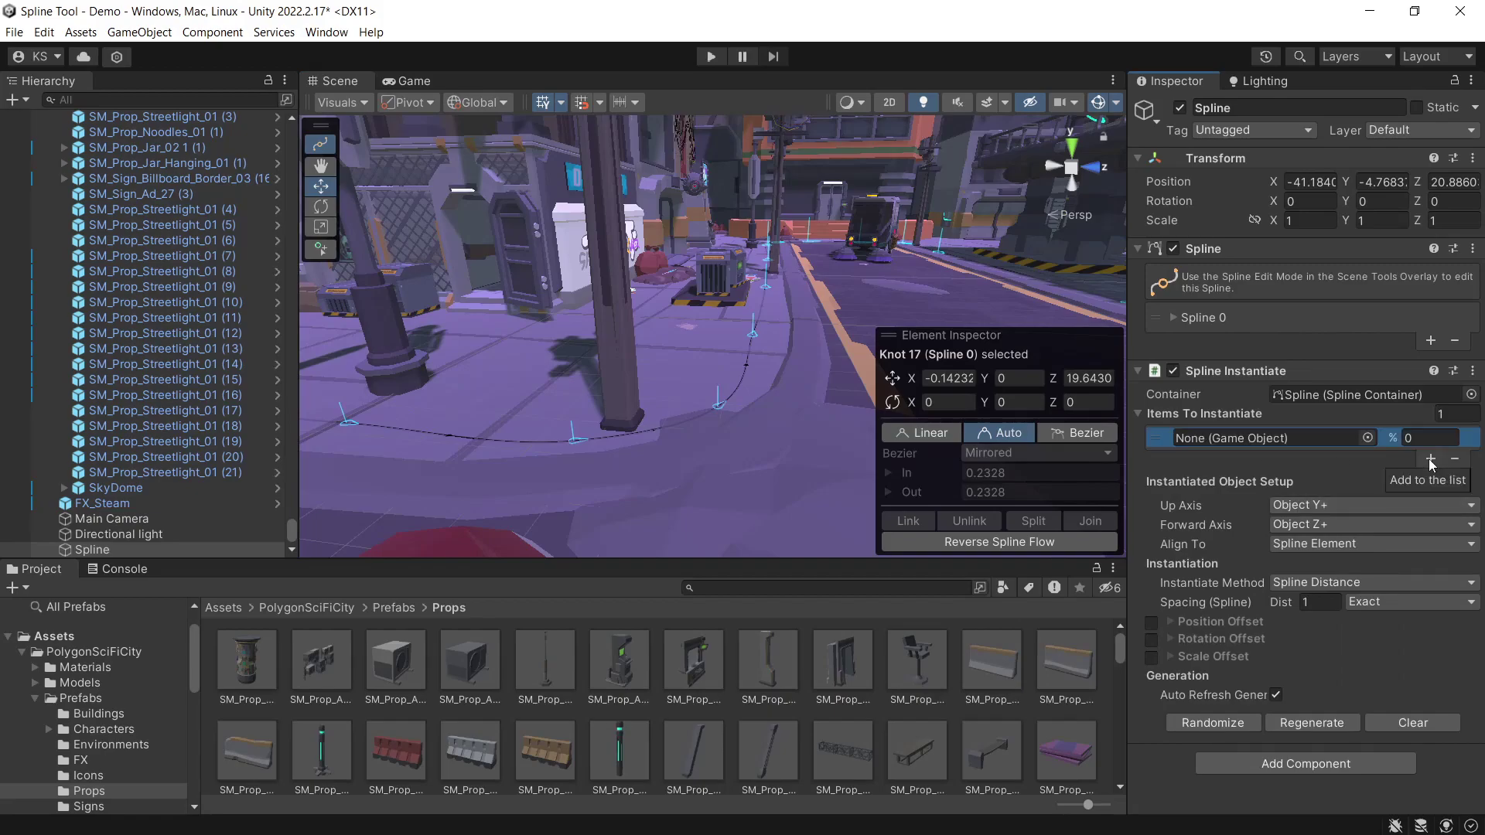
pyautogui.moveTo(1261, 449); pyautogui.dragTo(1268, 439)
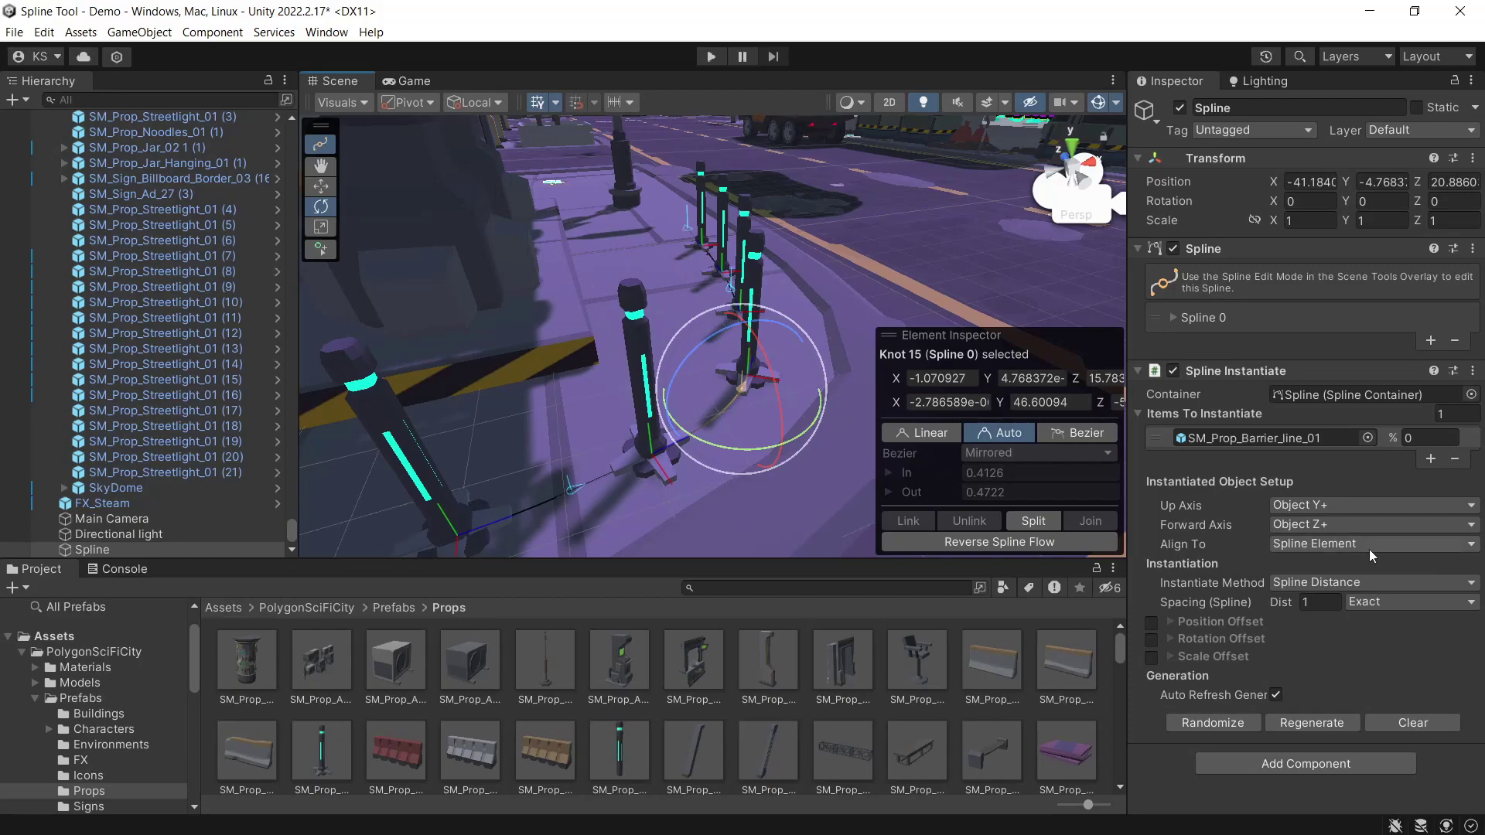
pyautogui.moveTo(798, 407); pyautogui.dragTo(652, 470)
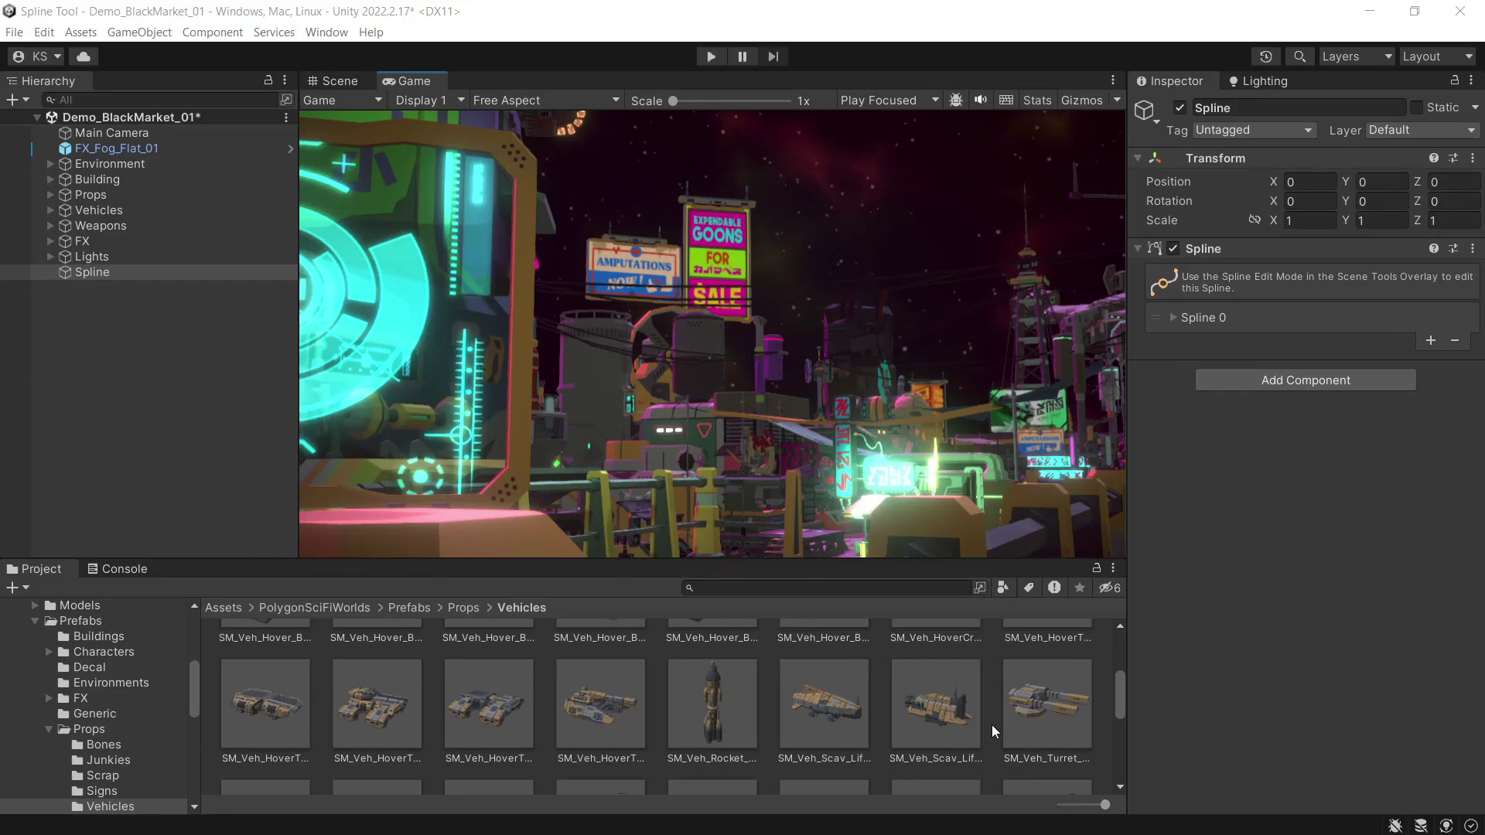
# Create another spline object with the Draw Splines Tool in the Demo_BlackMarket_01 scene.
pyautogui.click(327, 78)
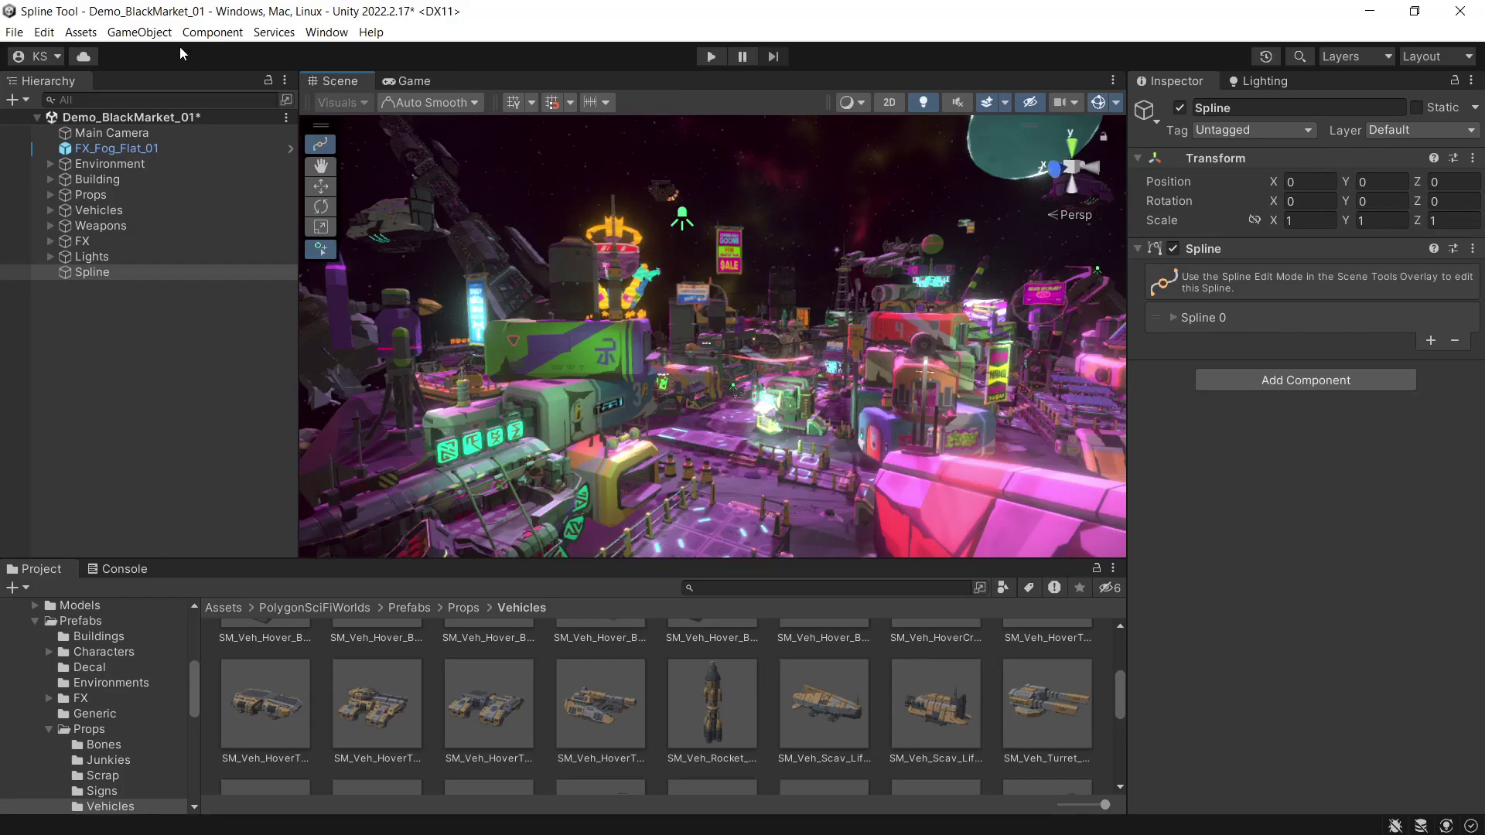
pyautogui.click(143, 35)
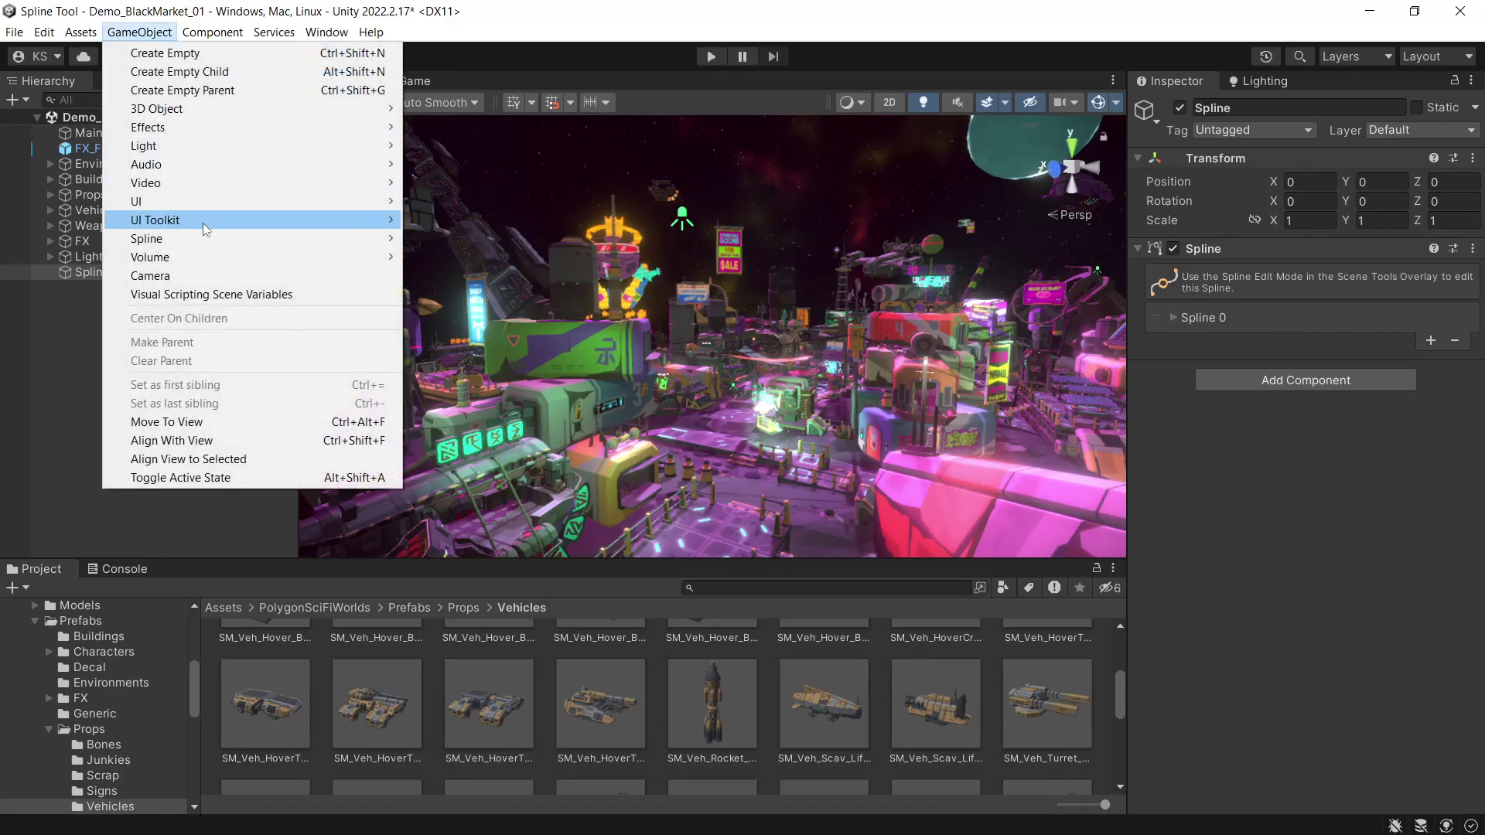
pyautogui.moveTo(202, 237)
pyautogui.click(474, 244)
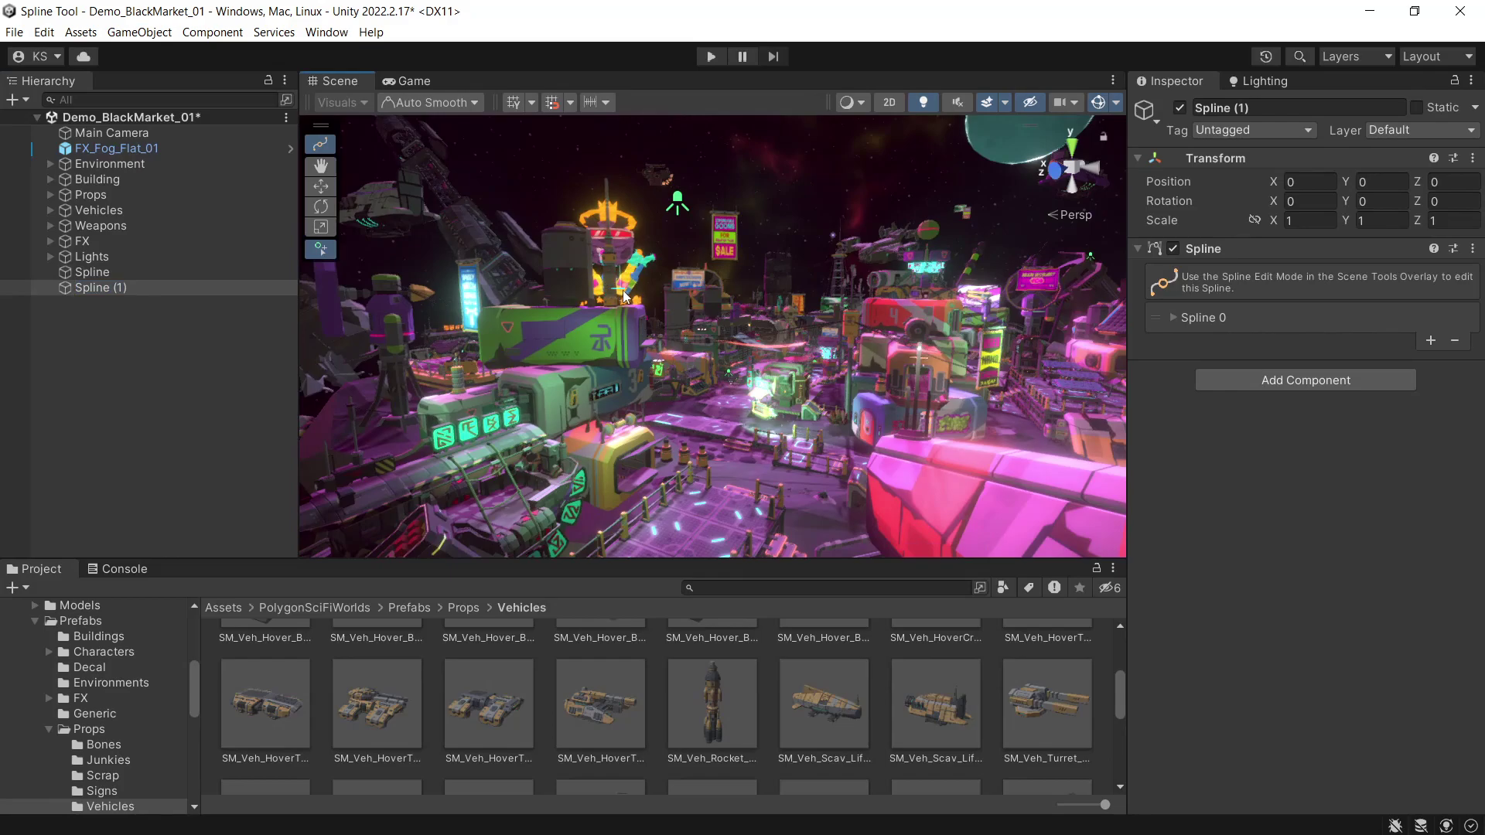
# Draw a curved flight path of knots across the black market city and out over its edge, and finish drawing.
pyautogui.press('w')
pyautogui.moveTo(689, 433); pyautogui.dragTo(531, 354, button='right')
pyautogui.keyDown('alt'); pyautogui.moveTo(531, 354); pyautogui.dragTo(762, 406); pyautogui.keyUp('alt')
pyautogui.click(568, 429)
pyautogui.keyDown('alt'); pyautogui.moveTo(568, 429); pyautogui.dragTo(789, 434); pyautogui.keyUp('alt')
pyautogui.click(607, 461)
pyautogui.moveTo(416, 462); pyautogui.dragTo(337, 340)
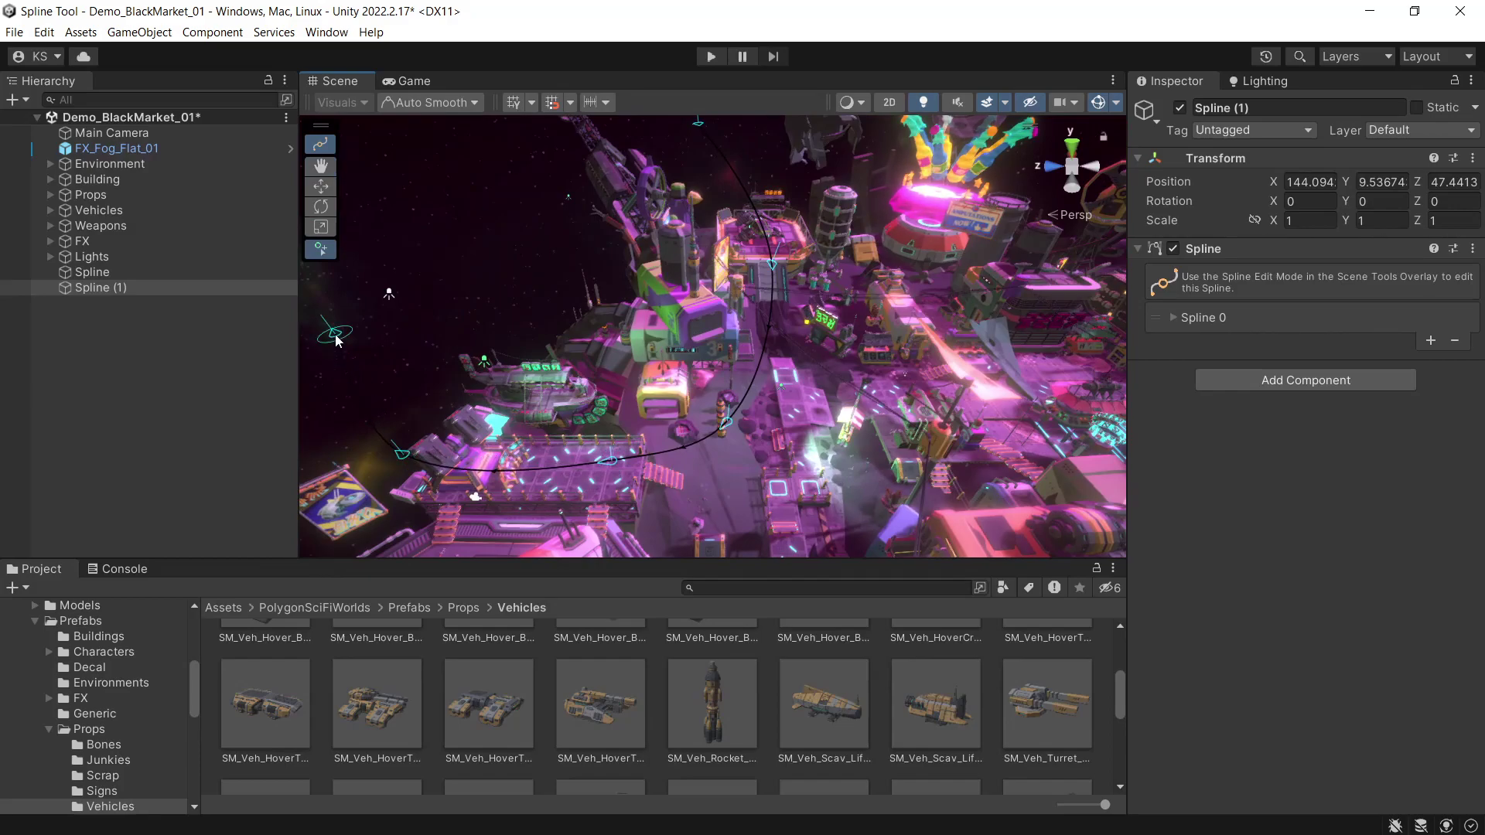
pyautogui.press('Escape')
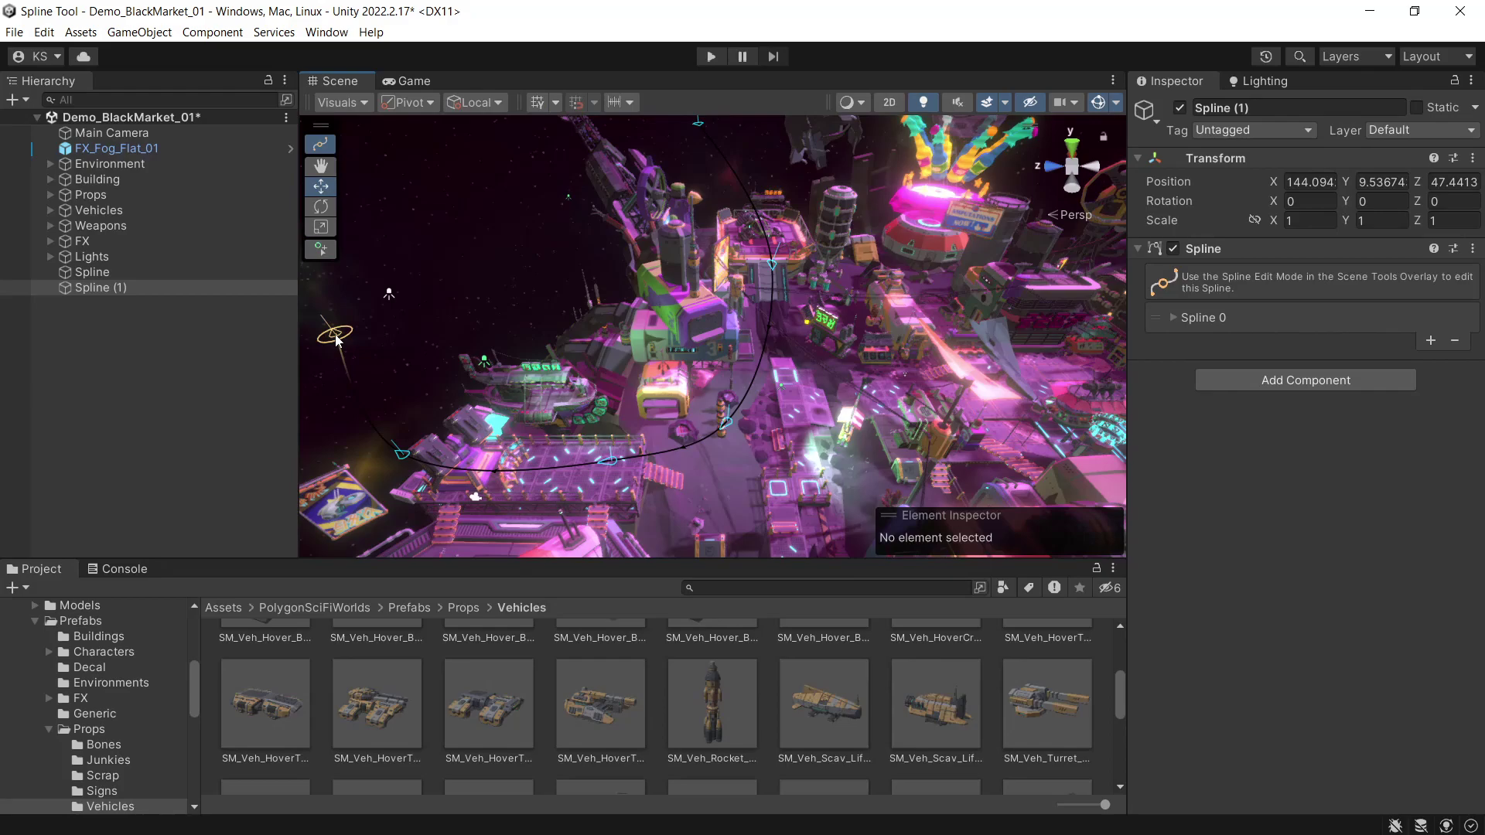
# Raise Knot 0 of Spline (1) to a Y position of about 7.8 and set its rotation to 0 on all axes.
pyautogui.press('w')
pyautogui.moveTo(773, 317); pyautogui.dragTo(774, 195, button='right')
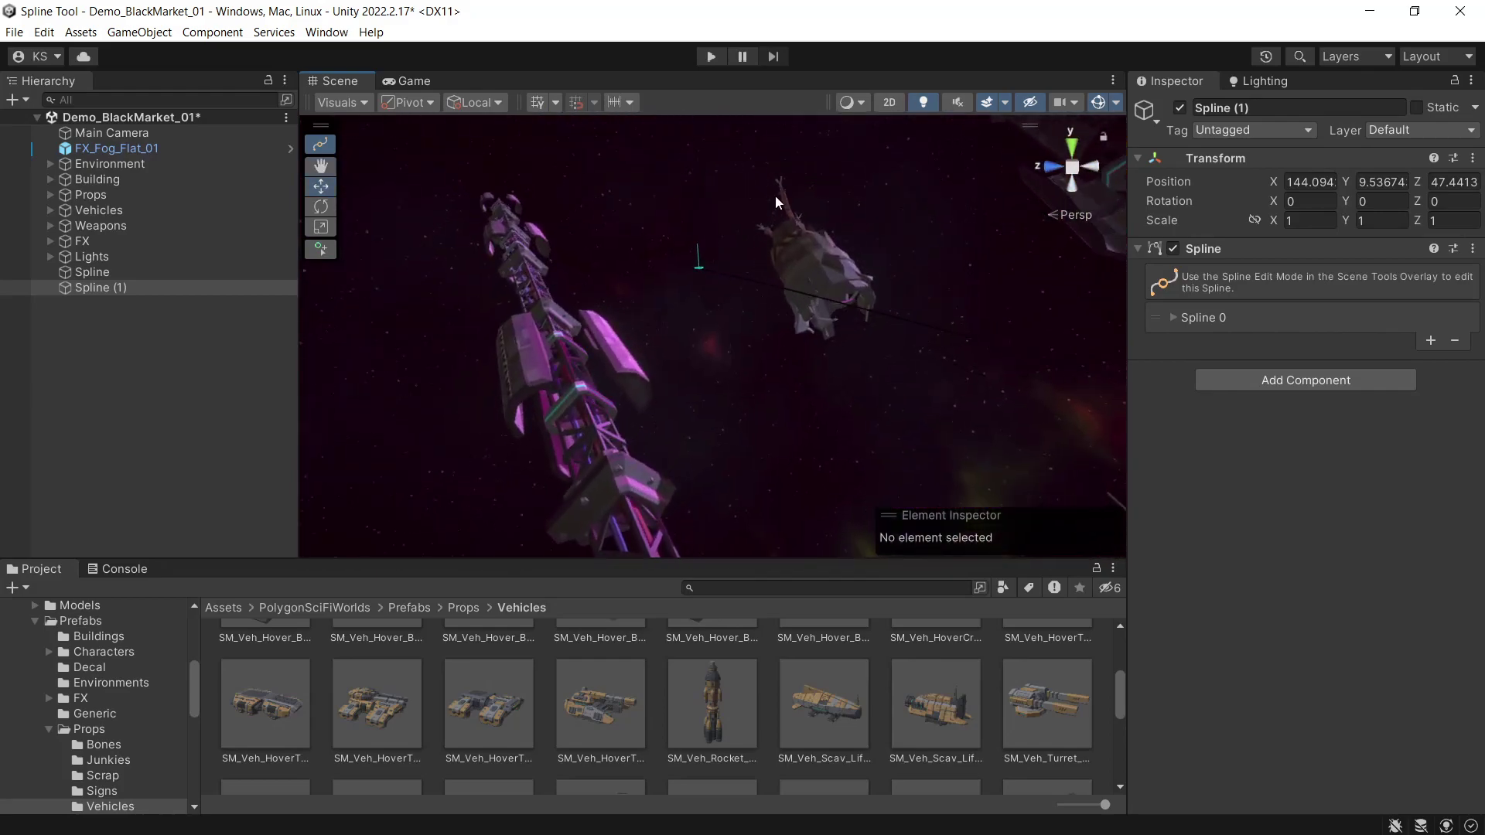
pyautogui.click(700, 267)
pyautogui.moveTo(693, 314); pyautogui.dragTo(1252, 431, button='right')
pyautogui.press('w')
pyautogui.press('s')
pyautogui.moveTo(435, 369); pyautogui.dragTo(708, 375)
pyautogui.moveTo(708, 376); pyautogui.dragTo(889, 402, button='right')
pyautogui.moveTo(576, 414); pyautogui.dragTo(633, 438)
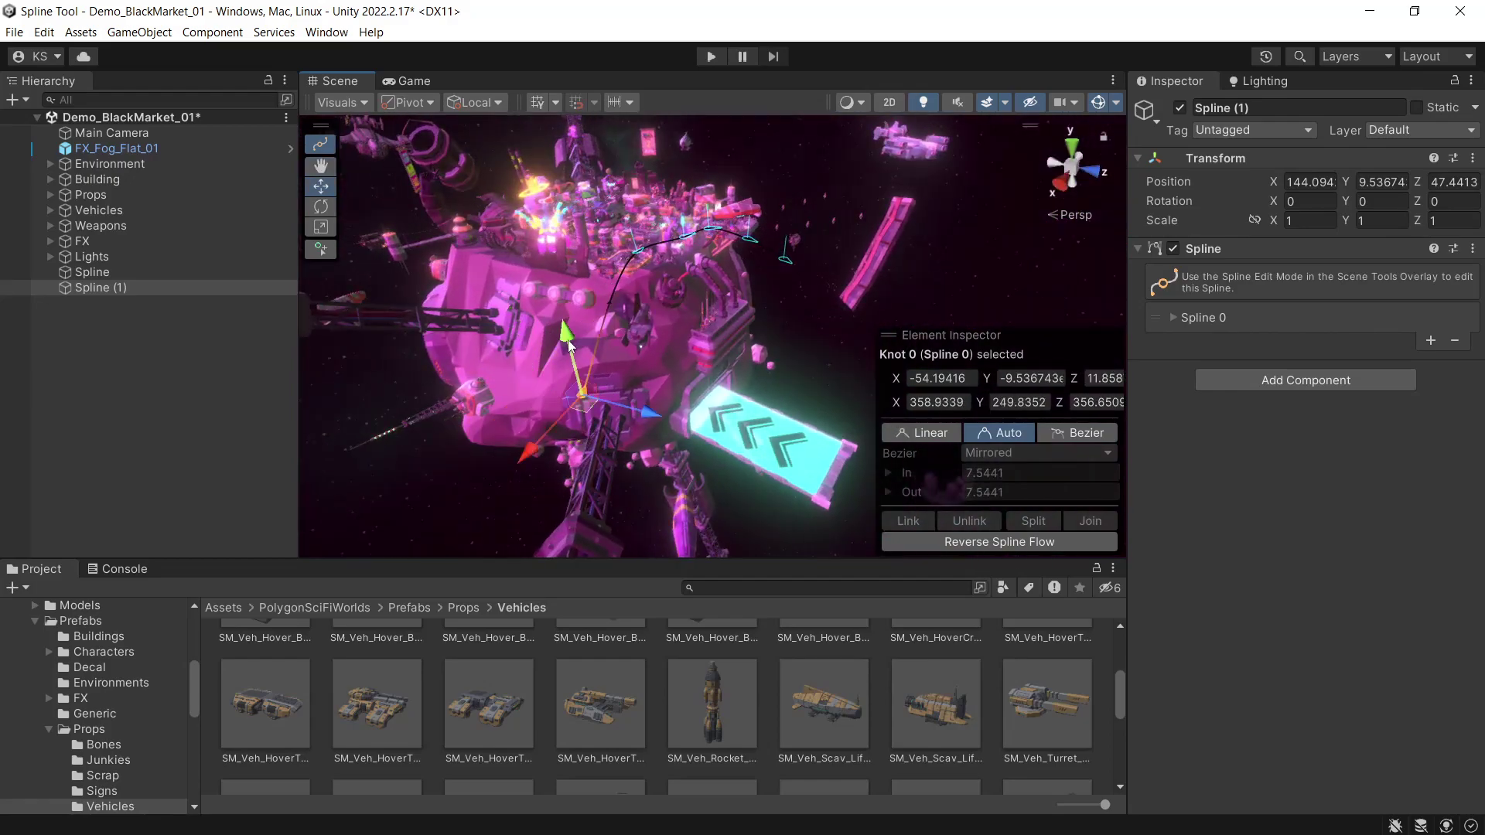
pyautogui.moveTo(569, 346); pyautogui.dragTo(560, 319)
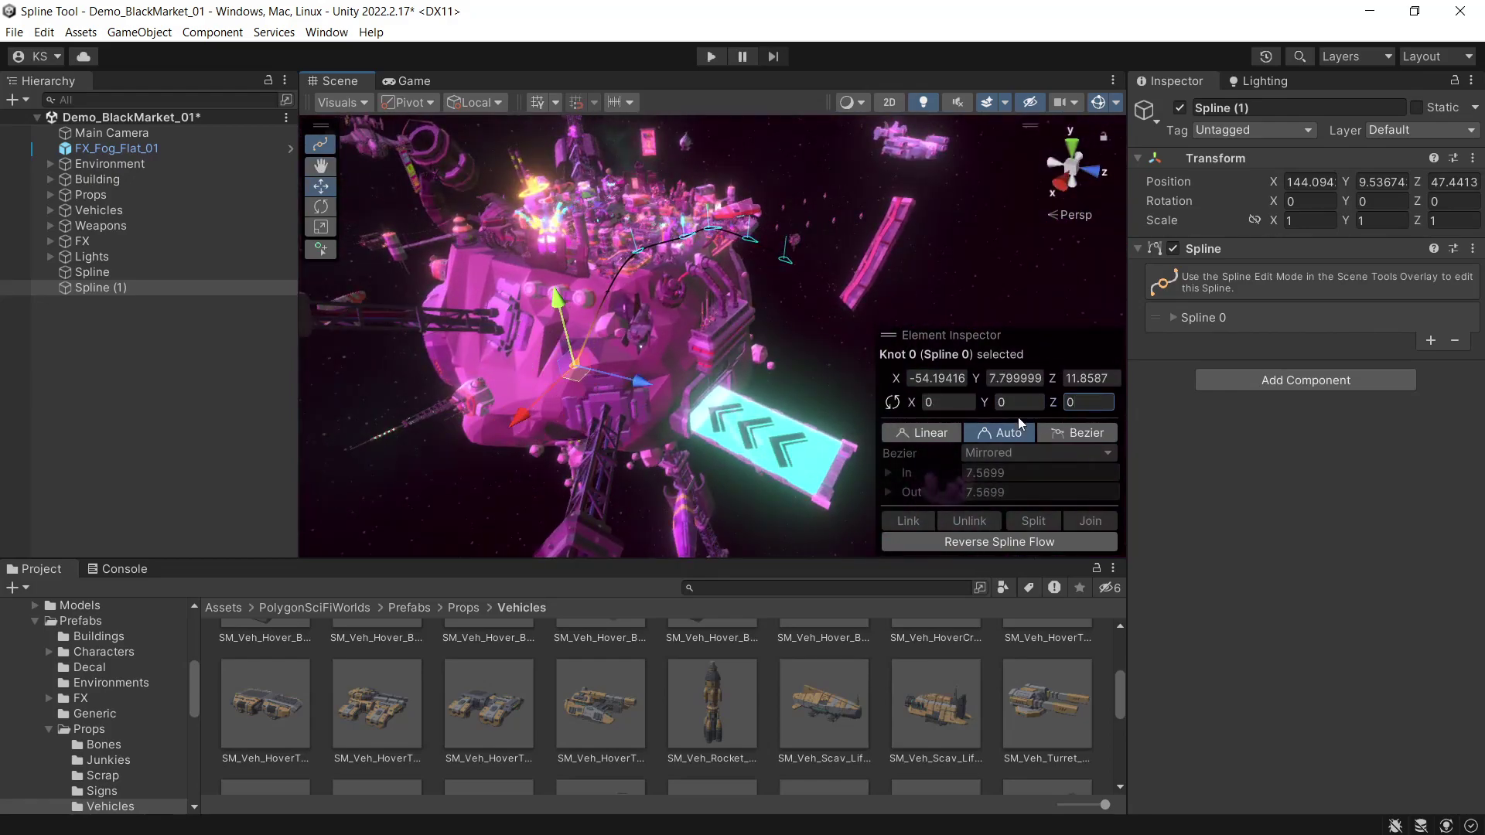
# Set the rotation of Knot 1 to 0 on X, Y and Z, and move the knot upward.
pyautogui.press('w')
pyautogui.moveTo(657, 333); pyautogui.dragTo(603, 309, button='right')
pyautogui.click(583, 339)
pyautogui.click(934, 406)
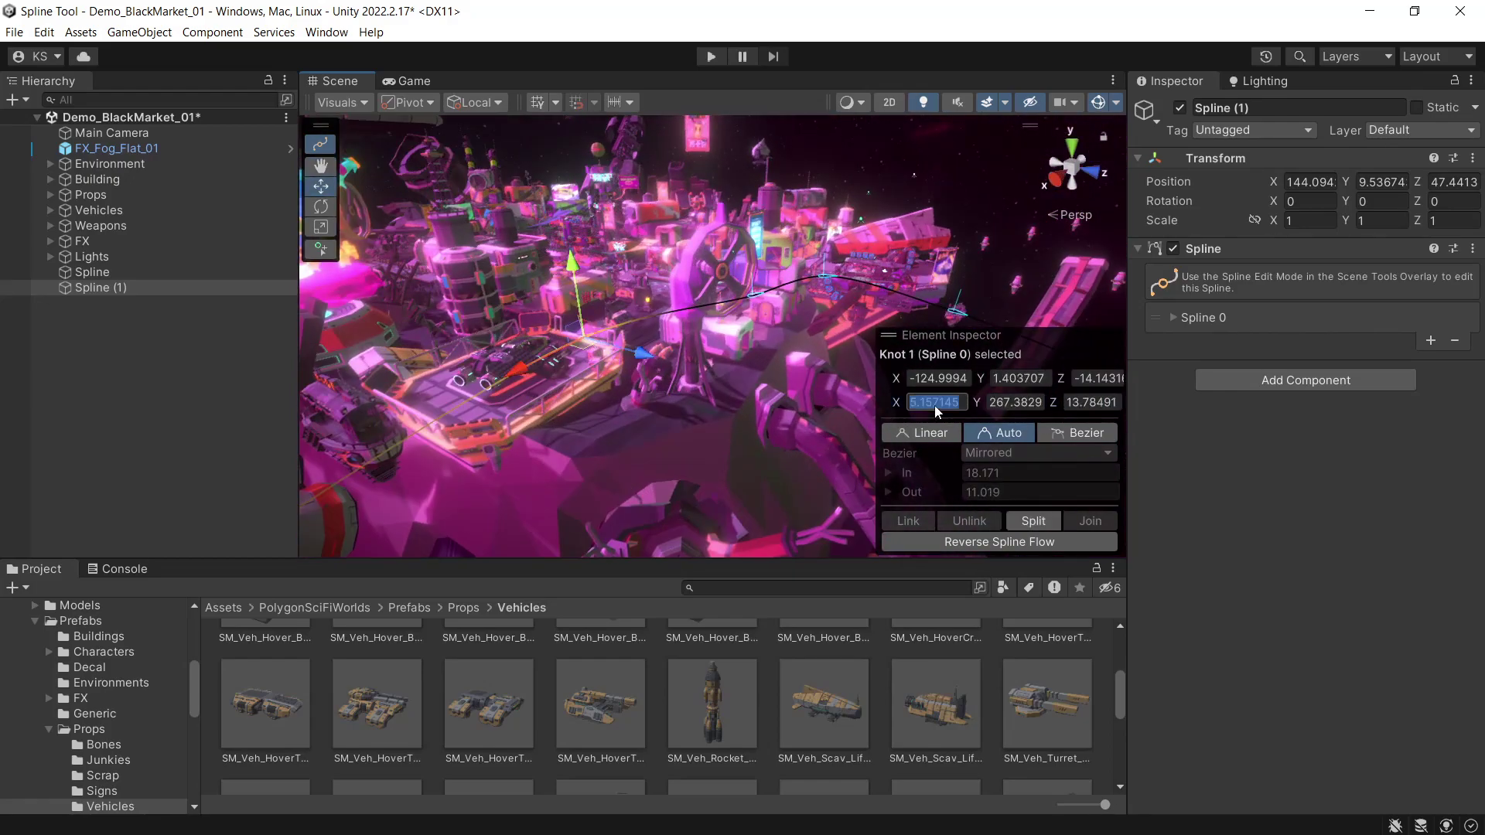
pyautogui.write('0')
pyautogui.press('Tab')
pyautogui.write('0')
pyautogui.press('Tab')
pyautogui.write('0')
pyautogui.moveTo(572, 264); pyautogui.dragTo(567, 232)
# Select another knot along the Spline (1) path and reposition it.
pyautogui.moveTo(645, 321); pyautogui.dragTo(820, 355, button='right')
pyautogui.press('w')
pyautogui.click(741, 418)
pyautogui.moveTo(794, 399); pyautogui.dragTo(654, 401)
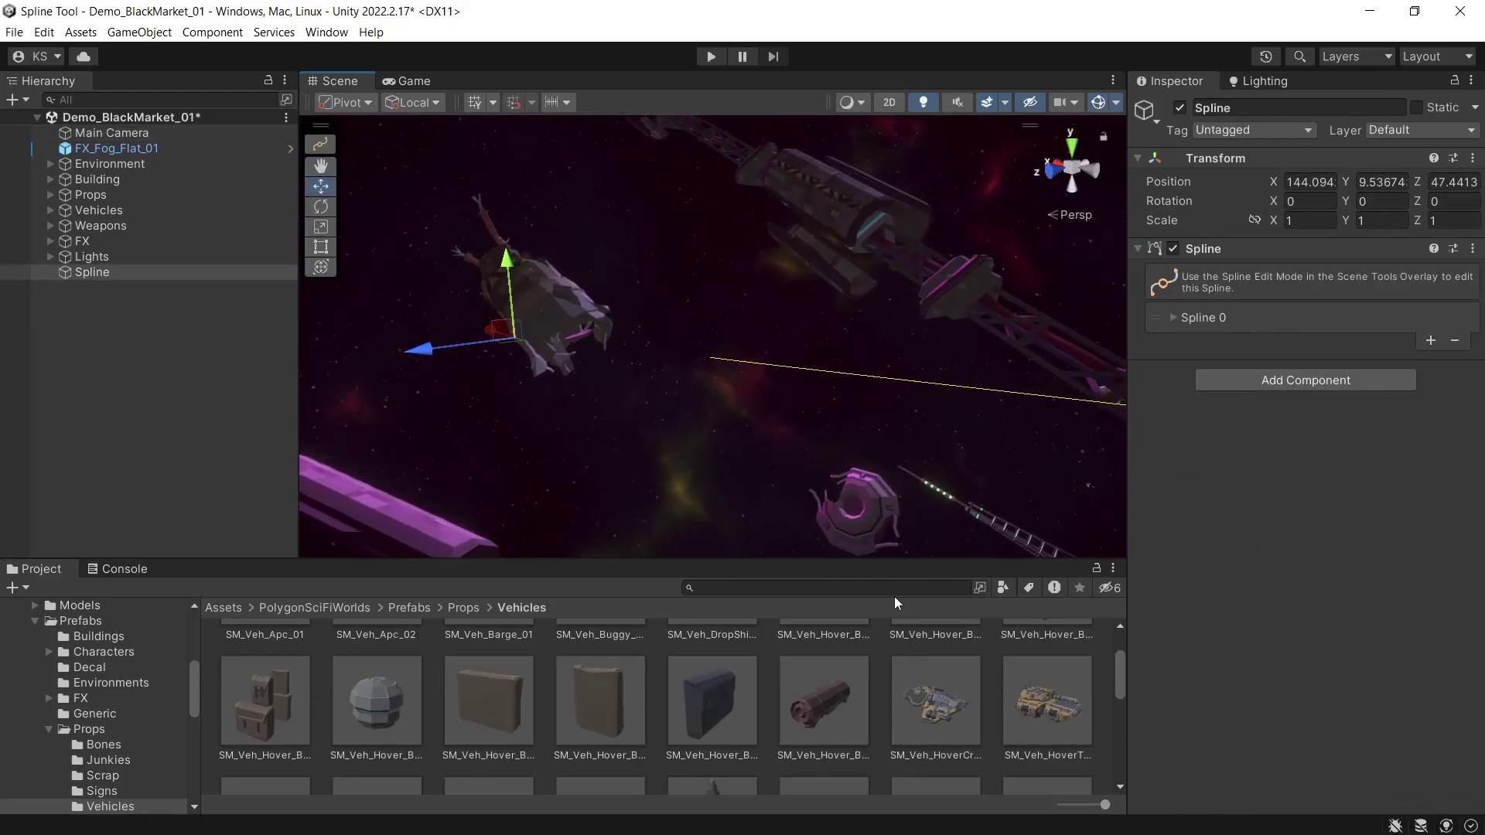
# Place the SM_Veh_HoverCraft_01 prefab near the spline in the scene and add a Spline Animate component to it.
pyautogui.moveTo(937, 721); pyautogui.dragTo(677, 363)
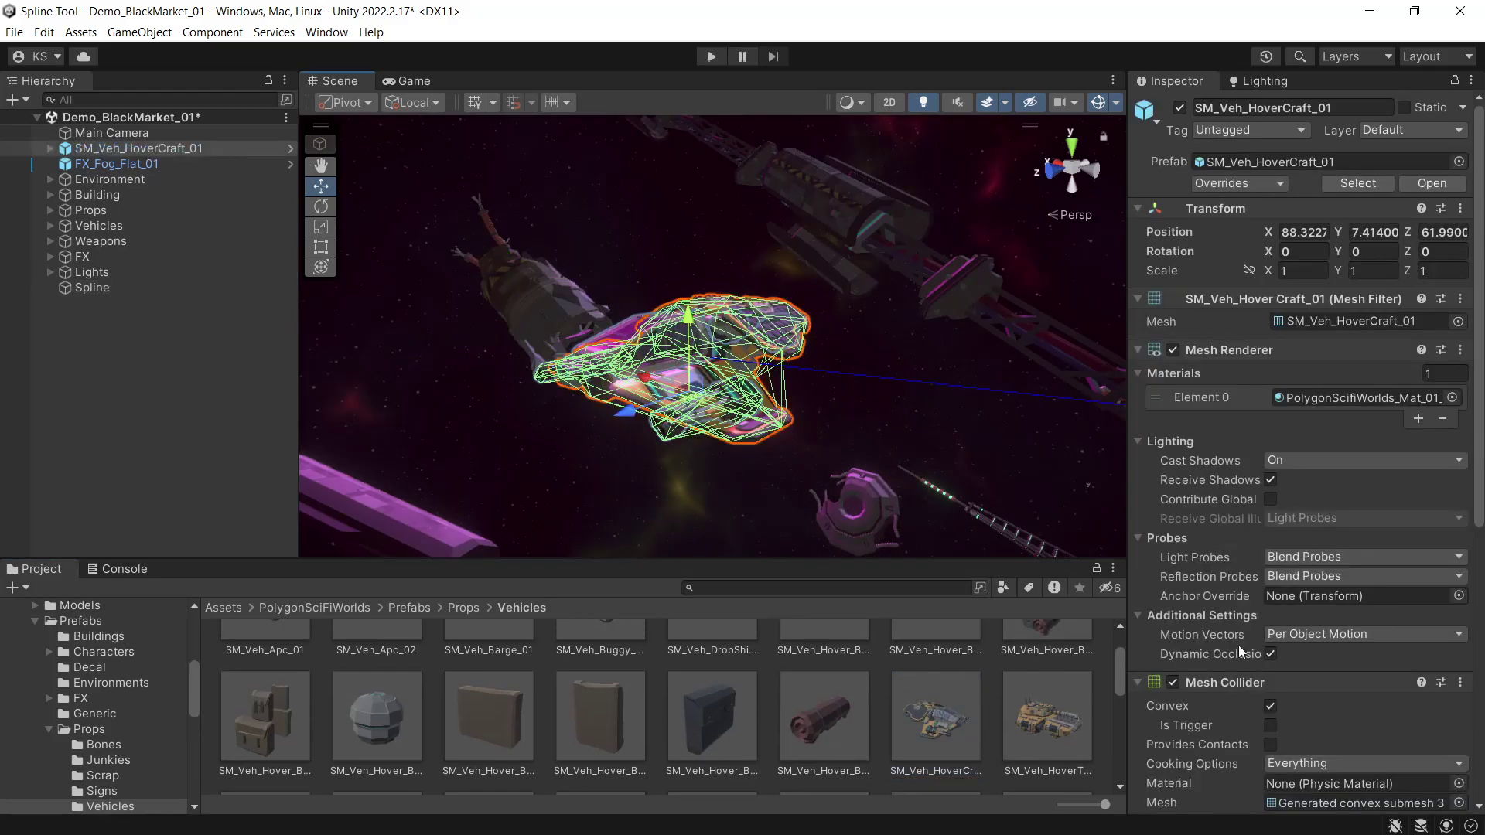
pyautogui.scroll(-5, 1266, 657)
pyautogui.scroll(-4, 1267, 659)
pyautogui.click(1269, 793)
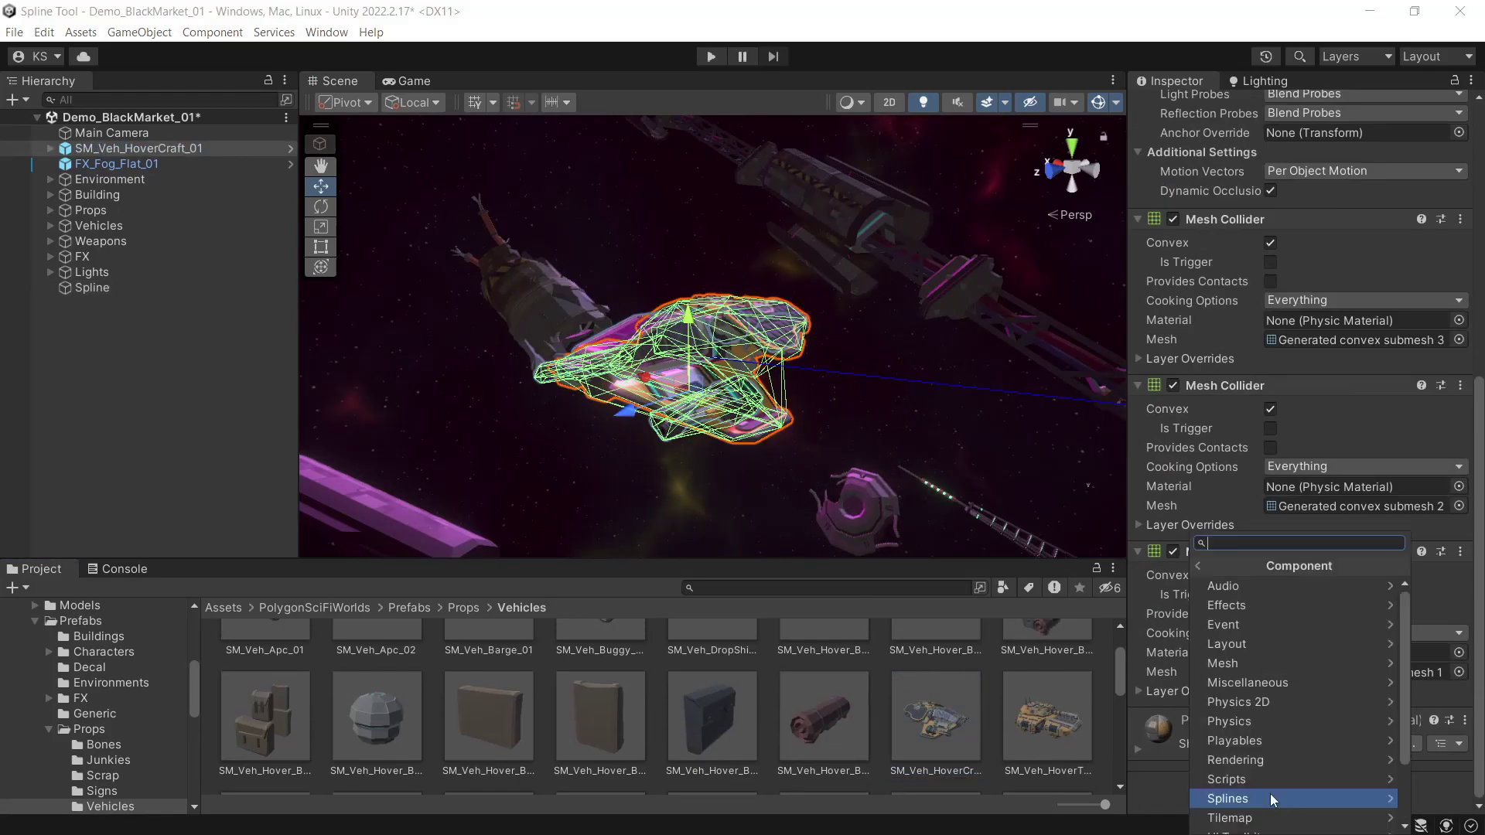
pyautogui.click(1265, 796)
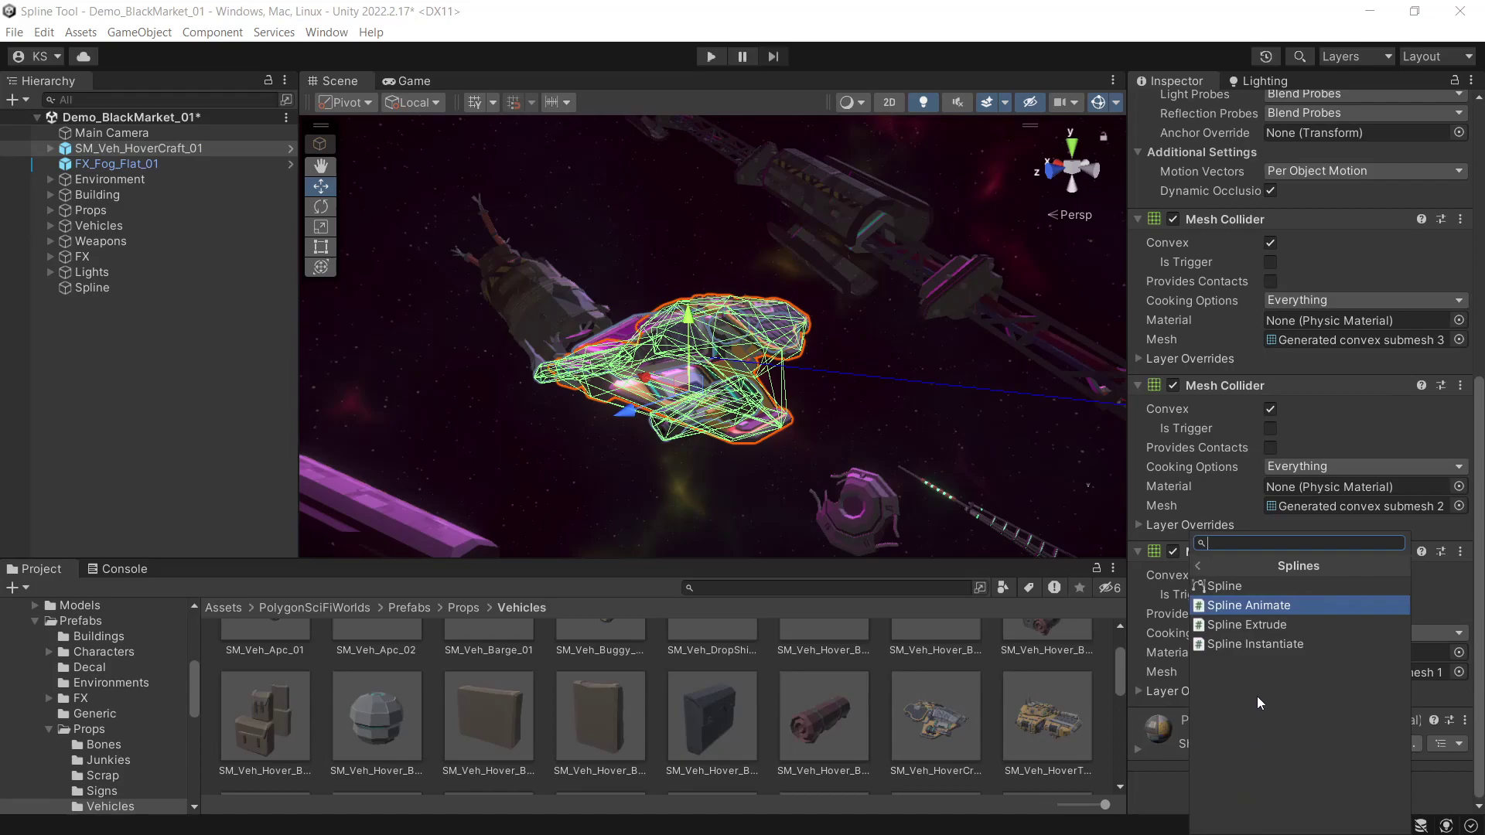
pyautogui.click(1299, 611)
# Assign Spline as the hovercraft's Spline Animate container, then run the scene briefly to test the flight and stop it.
pyautogui.click(1290, 423)
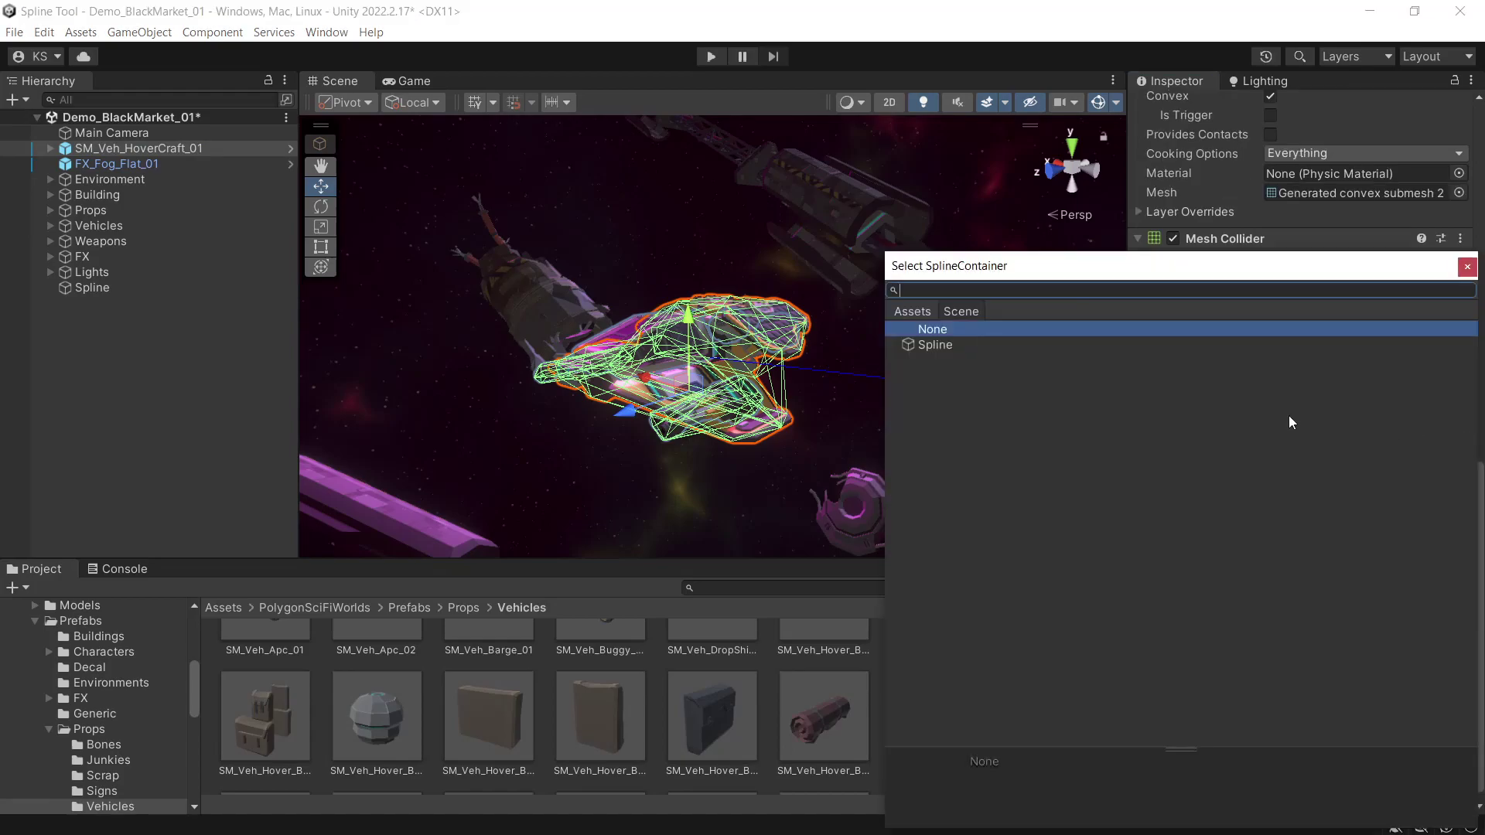
pyautogui.doubleClick(940, 347)
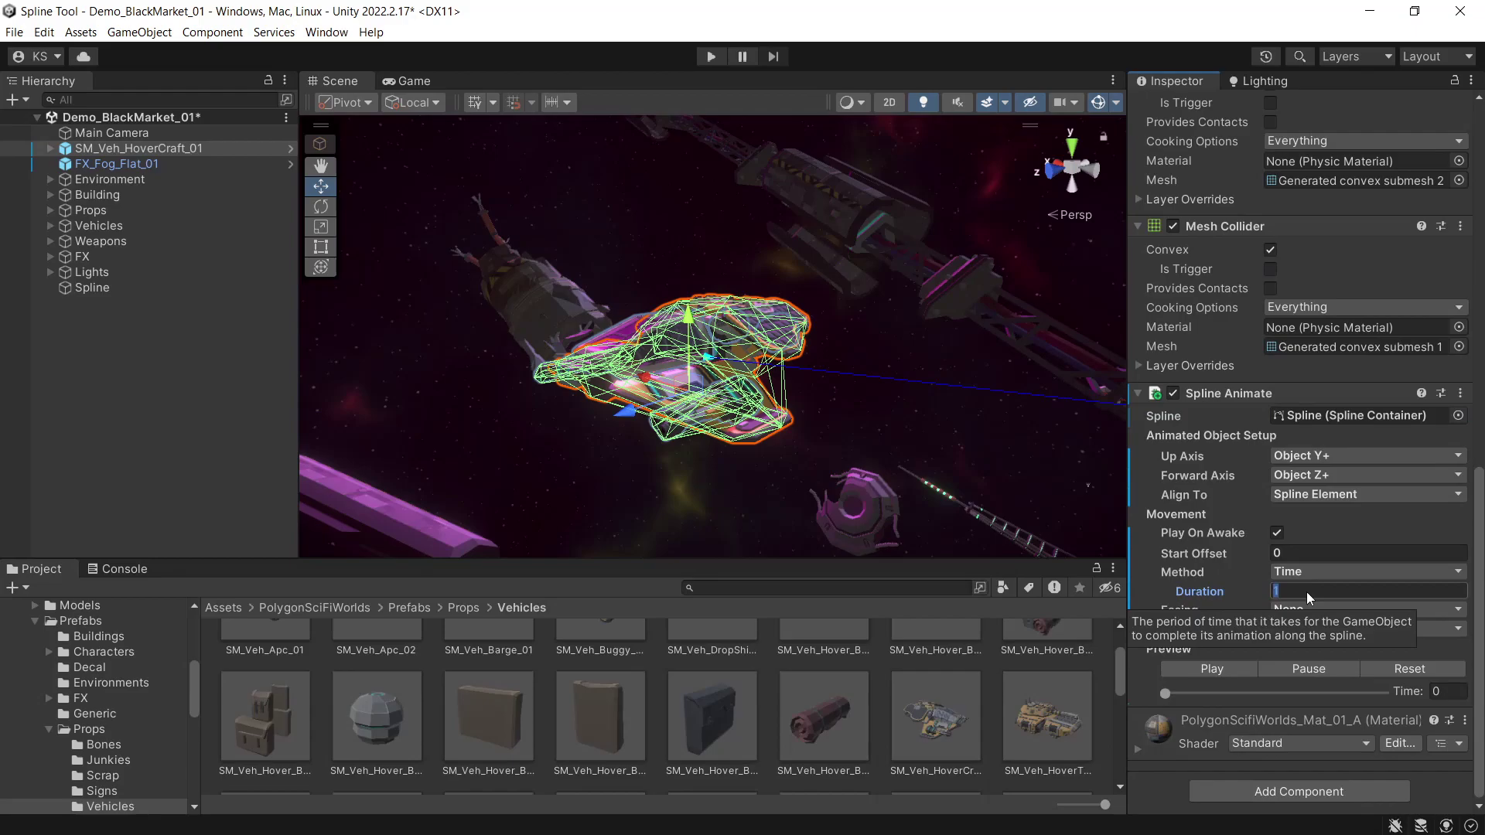
pyautogui.click(705, 56)
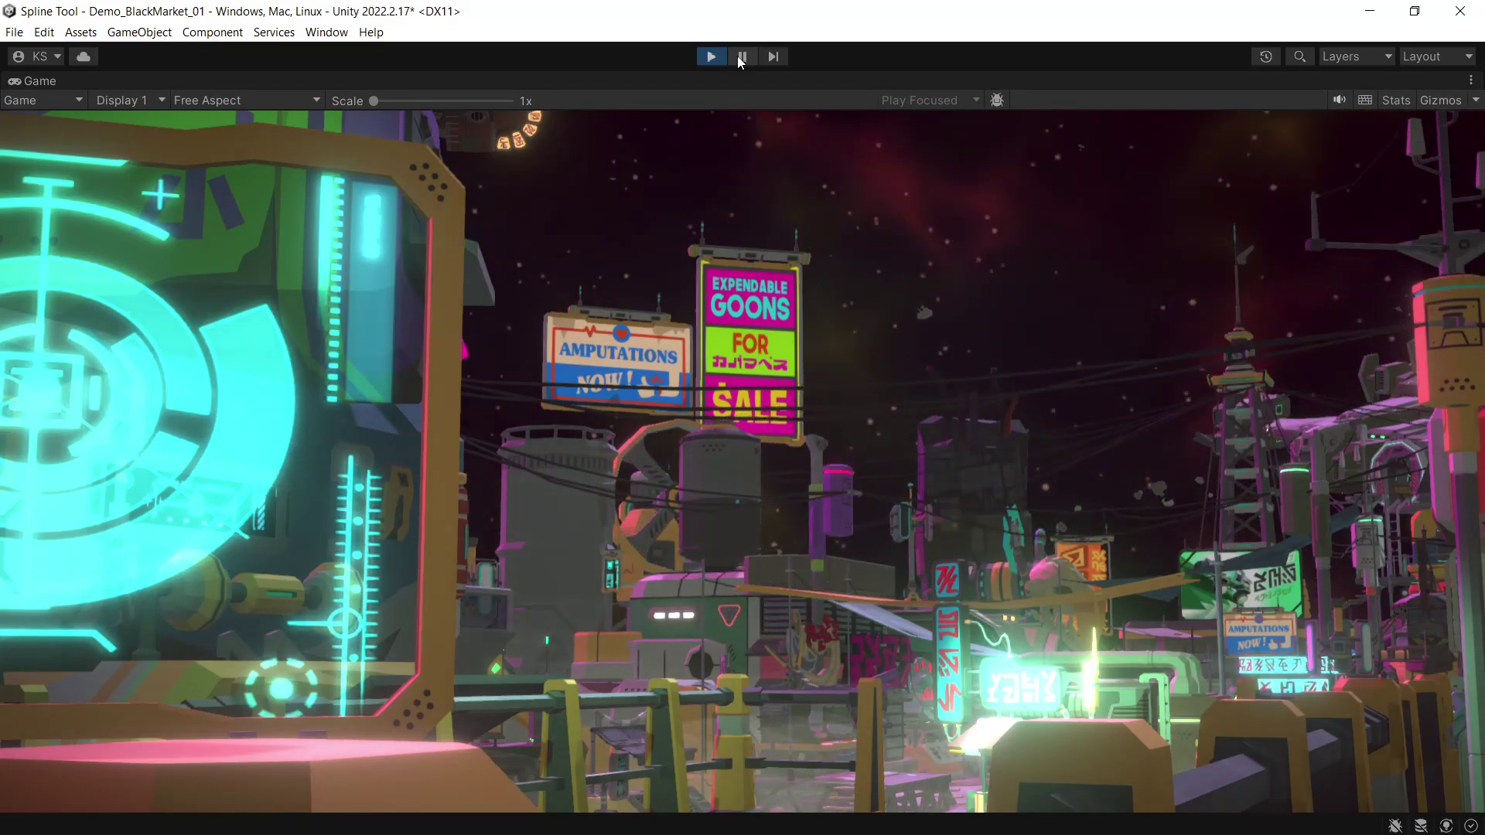
pyautogui.click(710, 56)
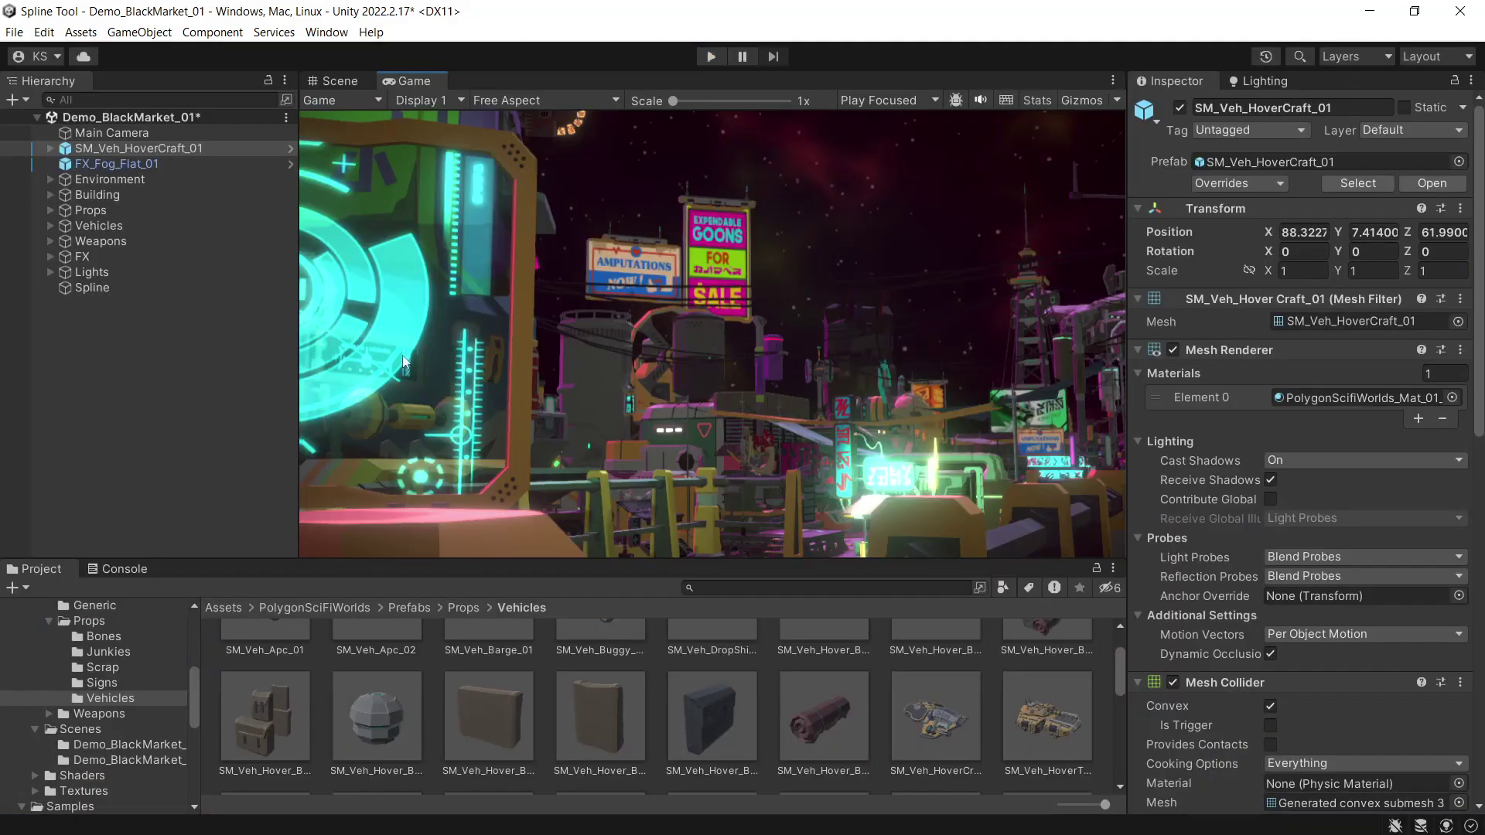
# Rotate Knot 2 of Spline 0 to about 306.4 on Z so the path banks, and run the scene to test it.
pyautogui.click(331, 81)
pyautogui.moveTo(657, 348); pyautogui.dragTo(1328, 404, button='right')
pyautogui.press('w')
pyautogui.click(92, 287)
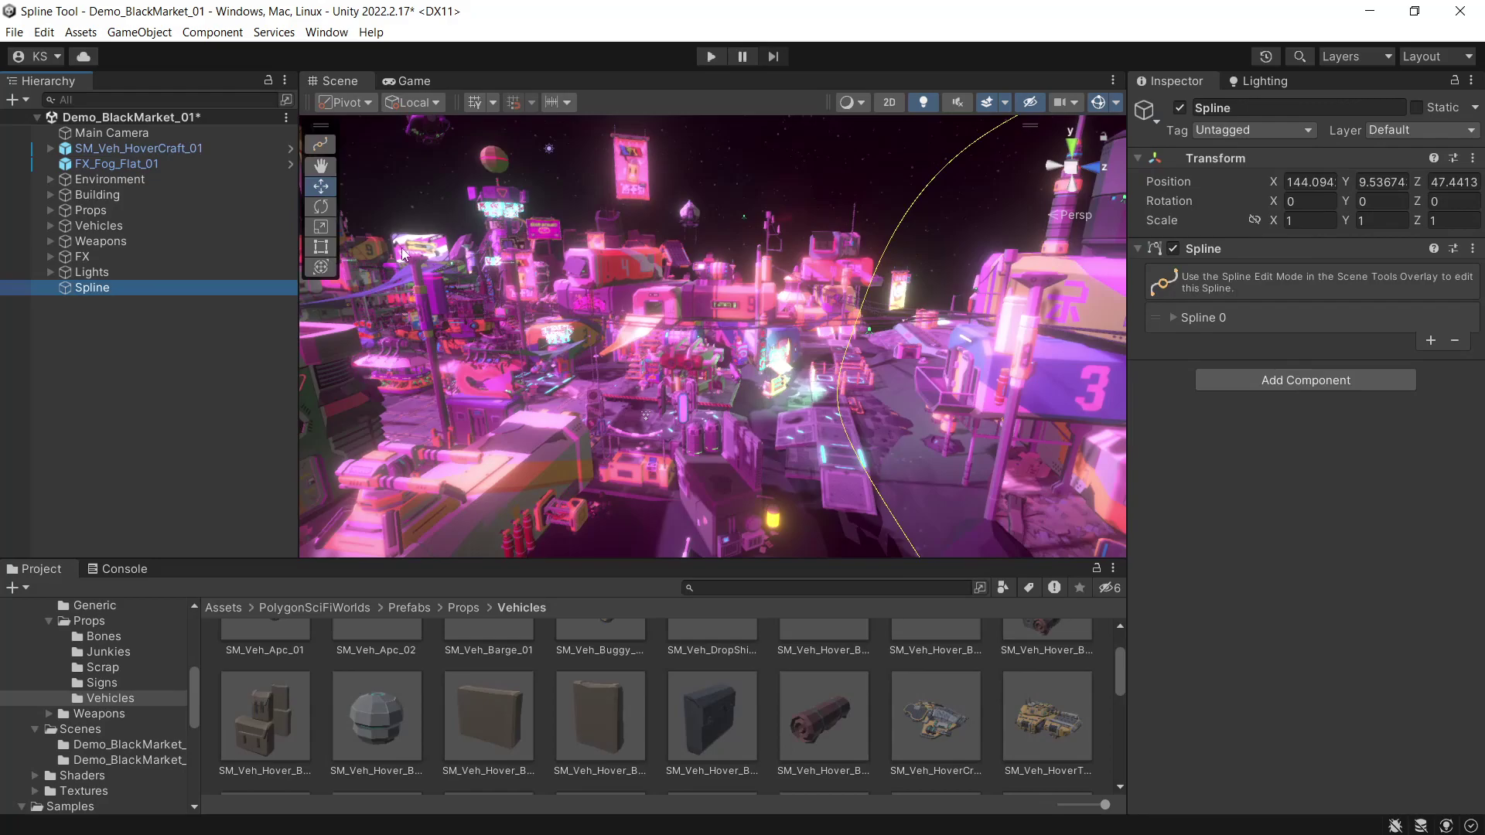
pyautogui.click(325, 145)
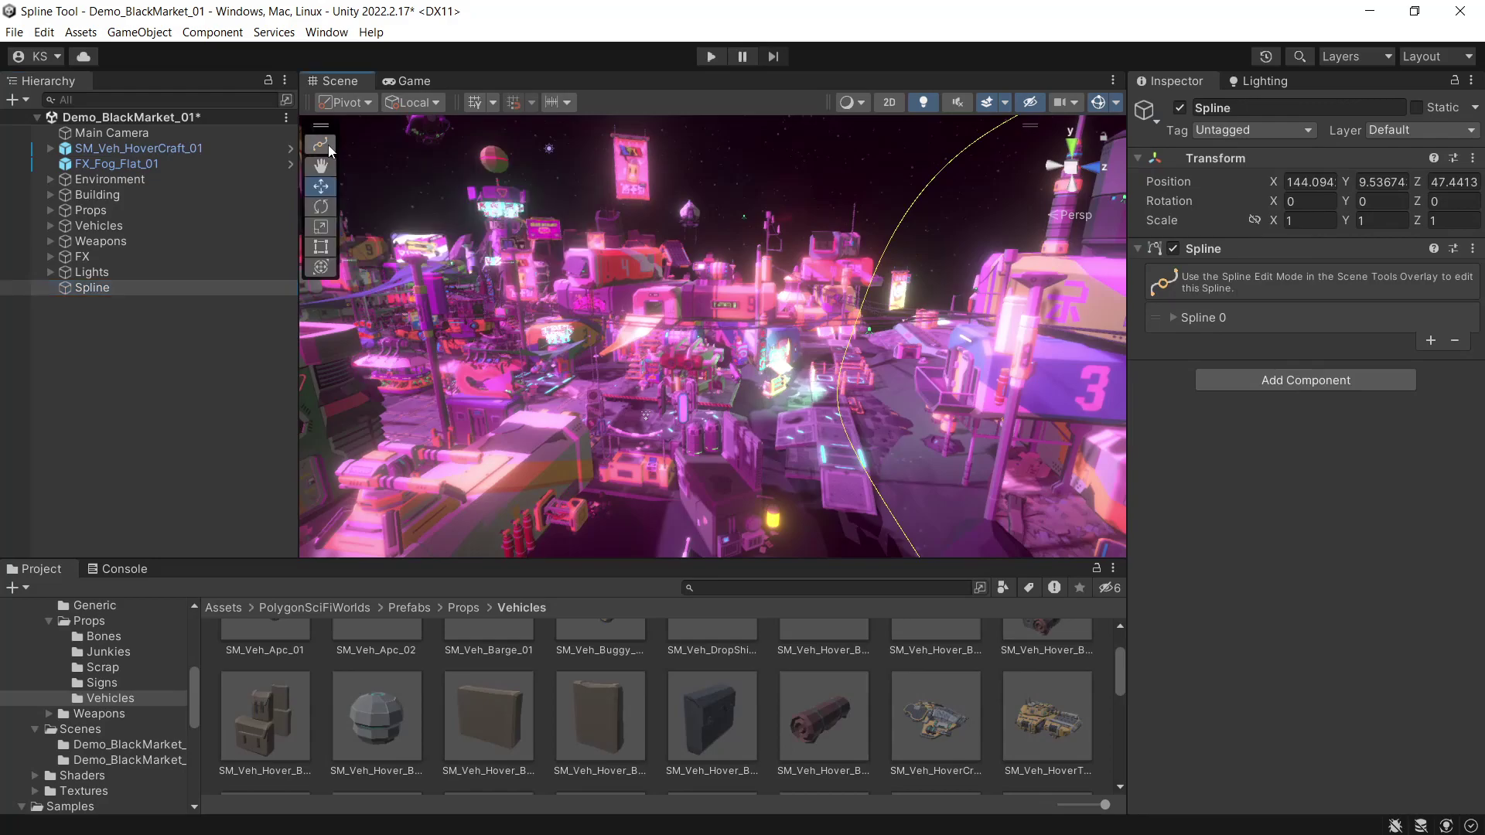
pyautogui.click(844, 345)
pyautogui.press('w')
pyautogui.moveTo(844, 346); pyautogui.dragTo(846, 378, button='right')
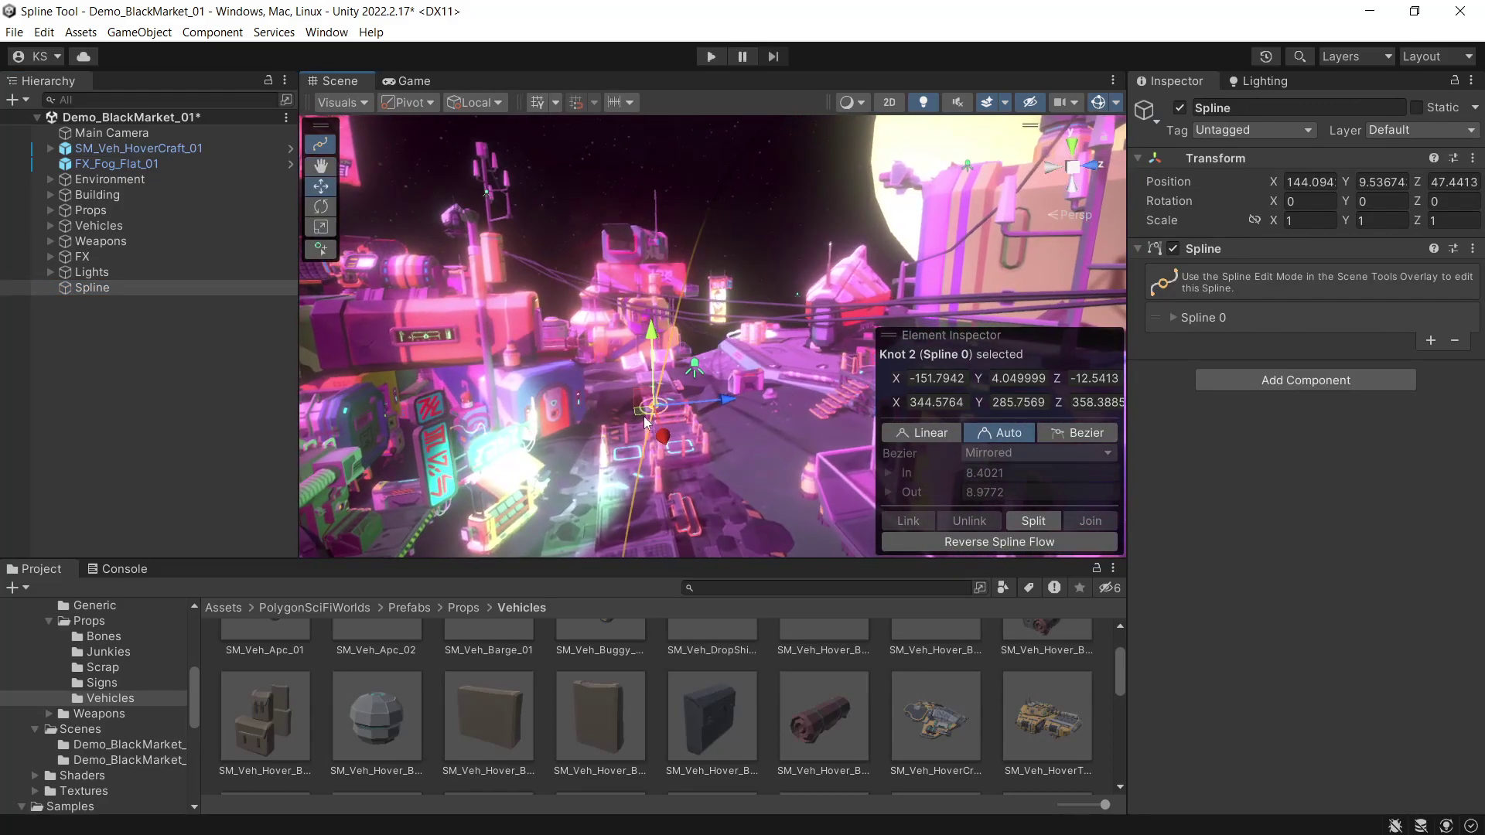
pyautogui.click(320, 206)
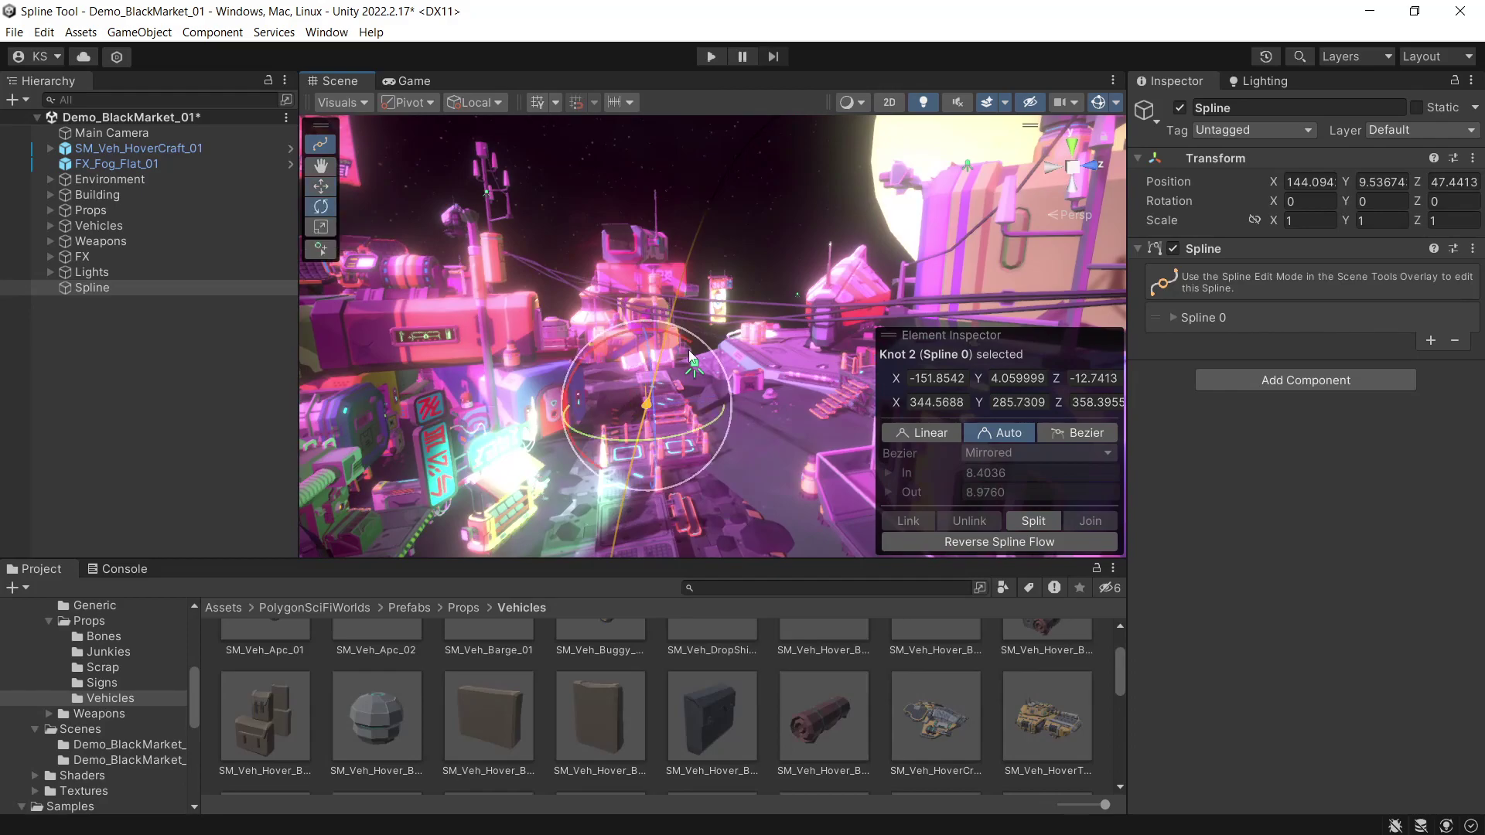
pyautogui.moveTo(677, 342); pyautogui.dragTo(791, 423)
pyautogui.keyDown('alt'); pyautogui.moveTo(655, 439); pyautogui.dragTo(685, 437); pyautogui.keyUp('alt')
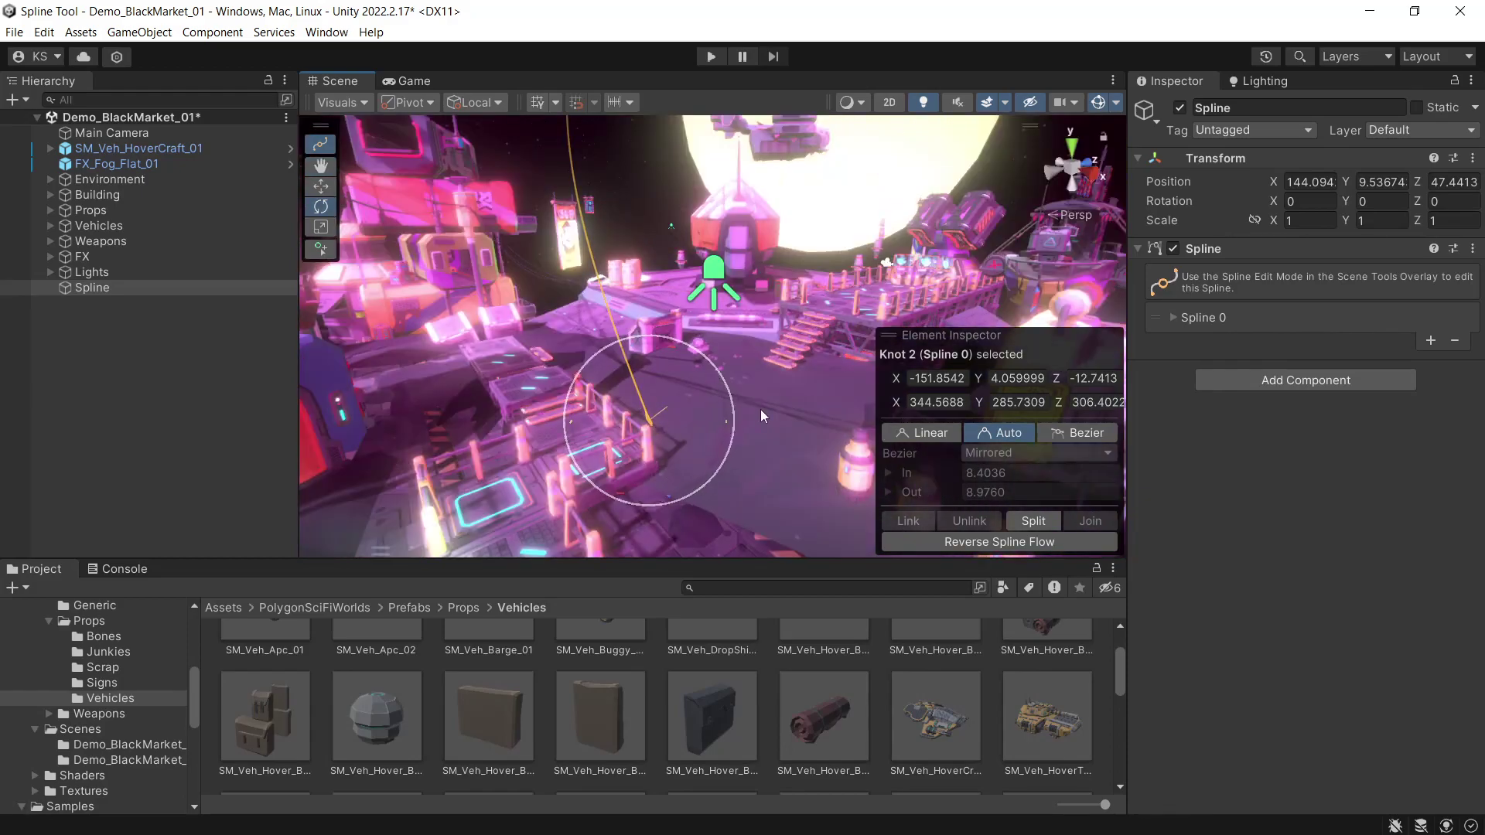
pyautogui.click(710, 56)
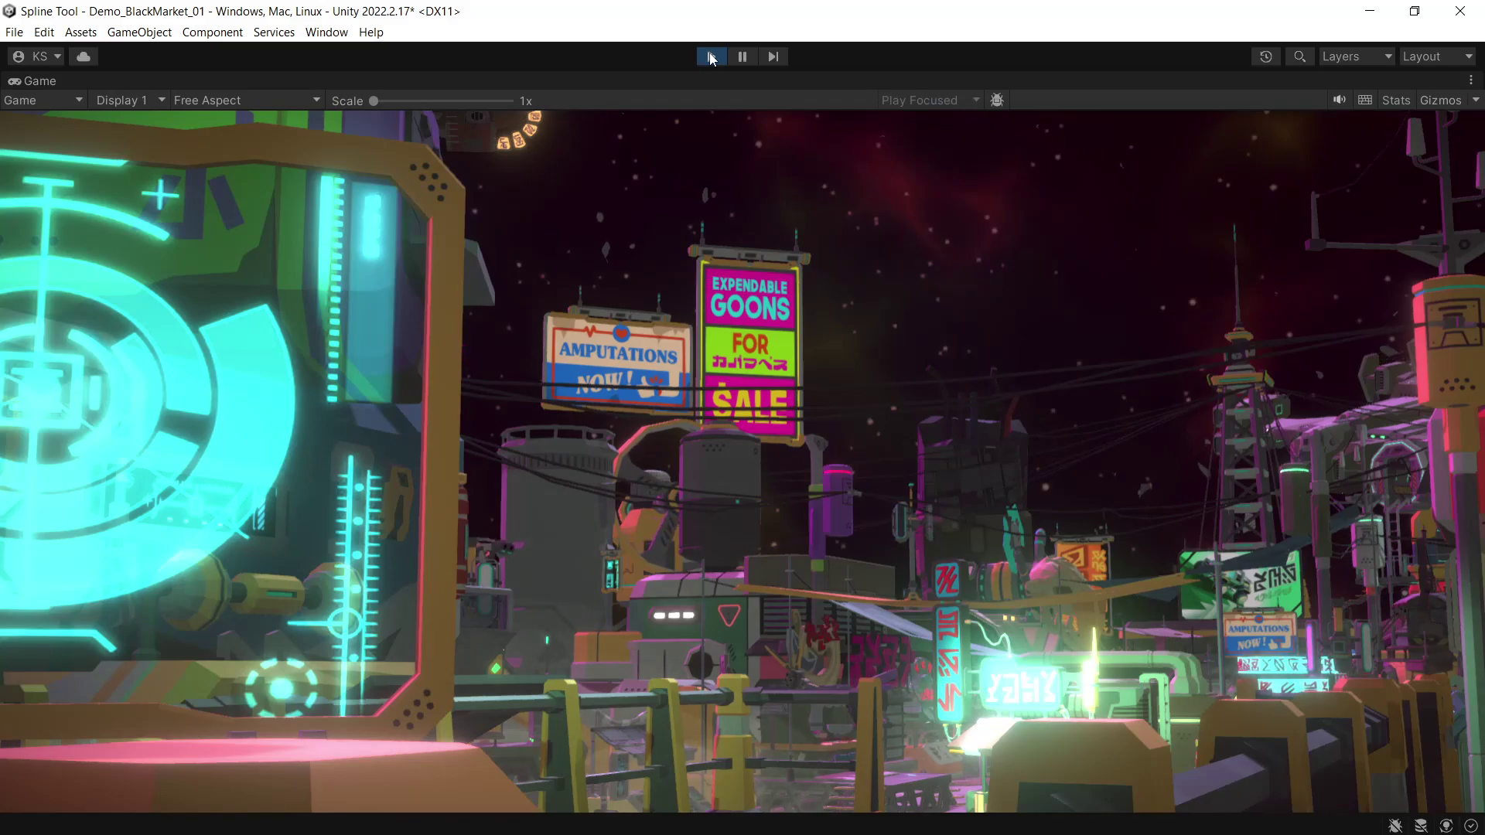